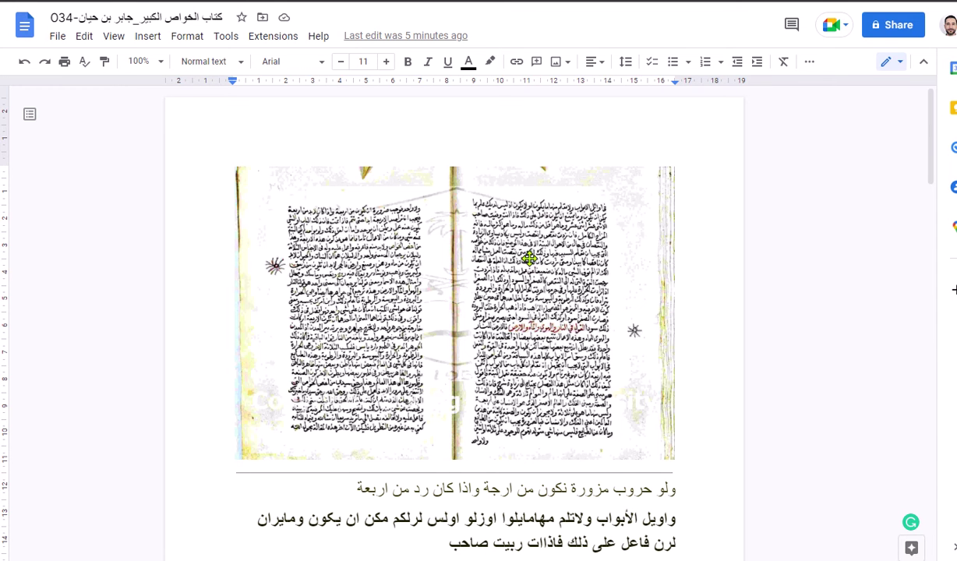
Step: Scroll the Nanonets screen to the 034 manuscript scan with the right page's Paragraph box
scroll(510, 249, down, 3)
scroll(620, 329, down, 2)
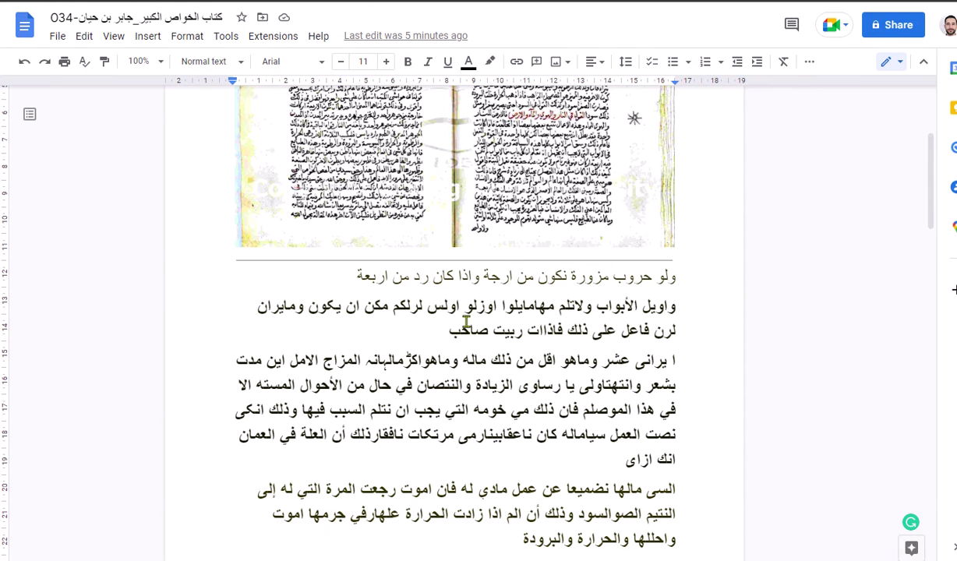
scroll(518, 314, down, 4)
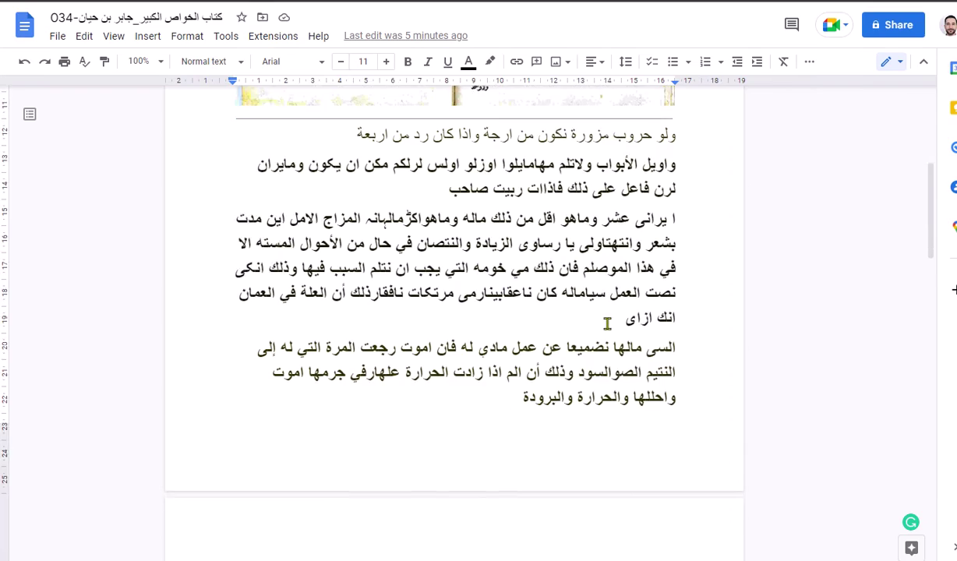
scroll(579, 301, down, 2)
scroll(579, 301, down, 12)
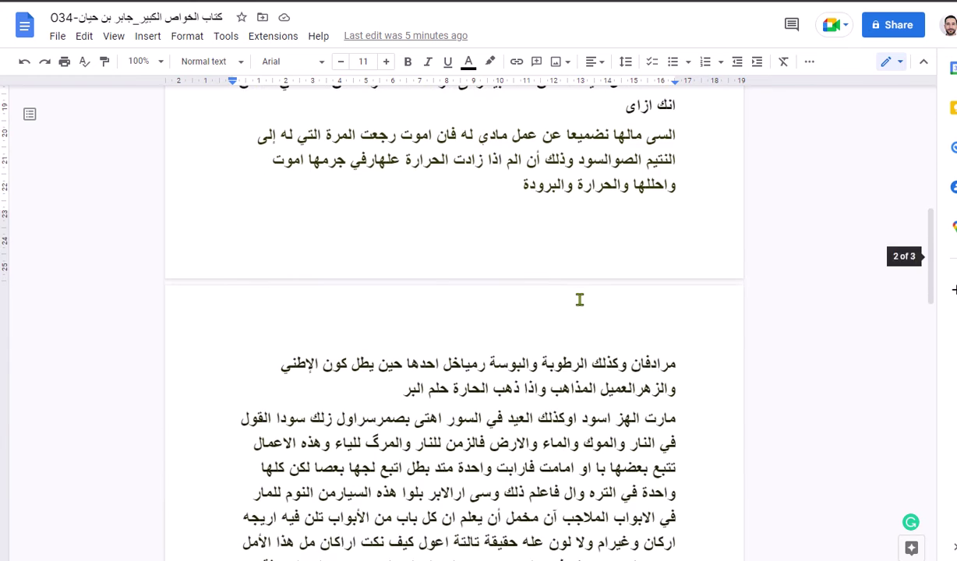
scroll(579, 299, down, 5)
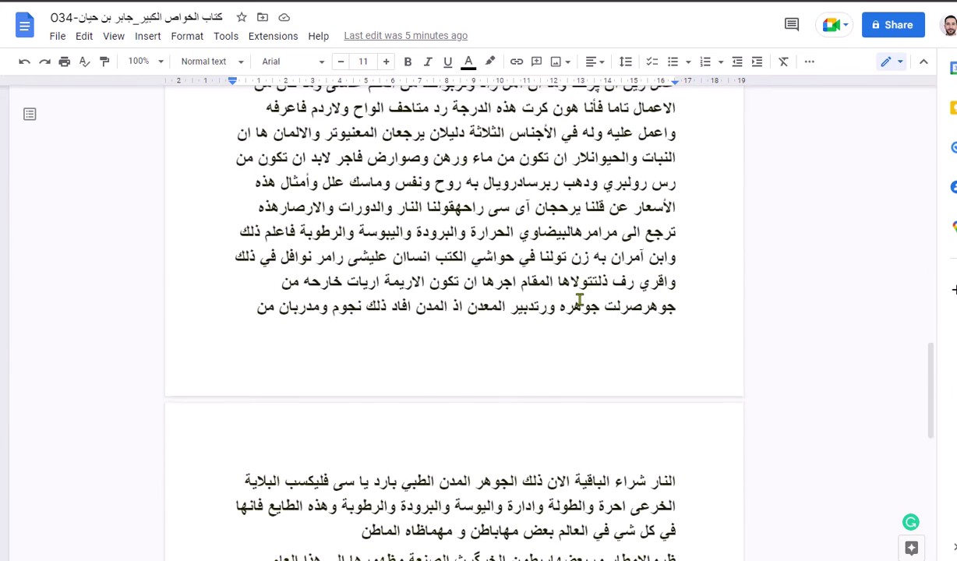
scroll(579, 300, down, 4)
scroll(579, 300, up, 18)
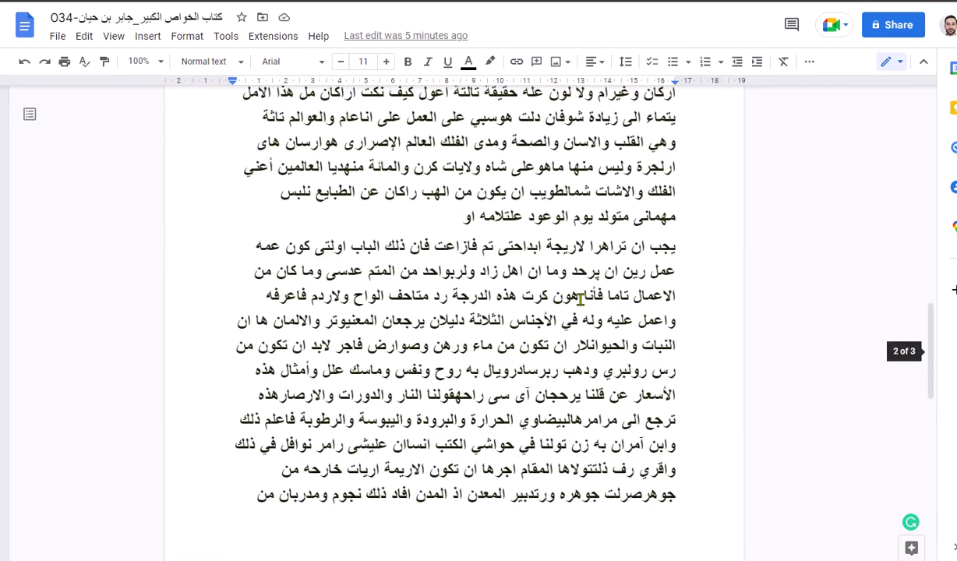
scroll(579, 300, up, 10)
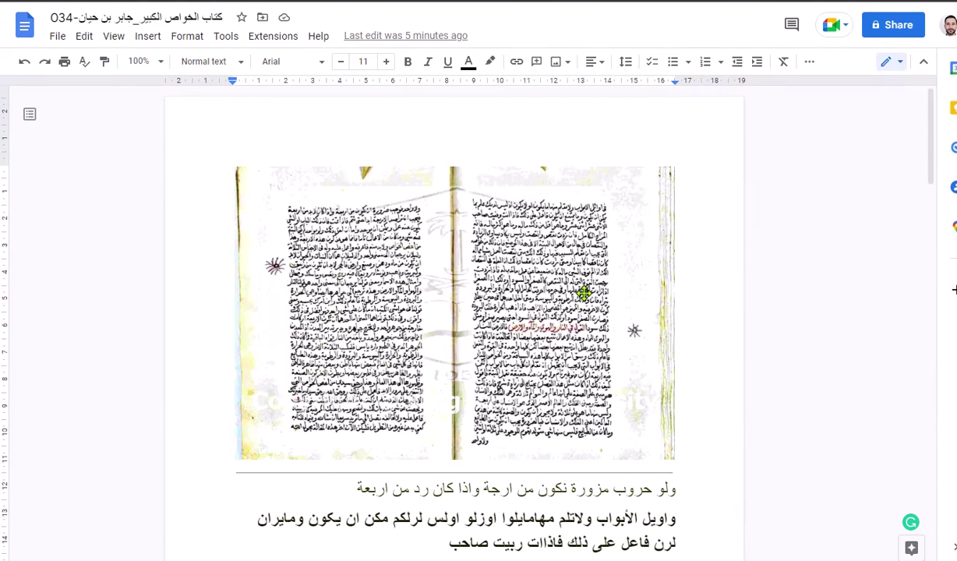
scroll(588, 290, down, 2)
scroll(582, 282, up, 2)
scroll(567, 330, down, 1)
scroll(567, 331, down, 2)
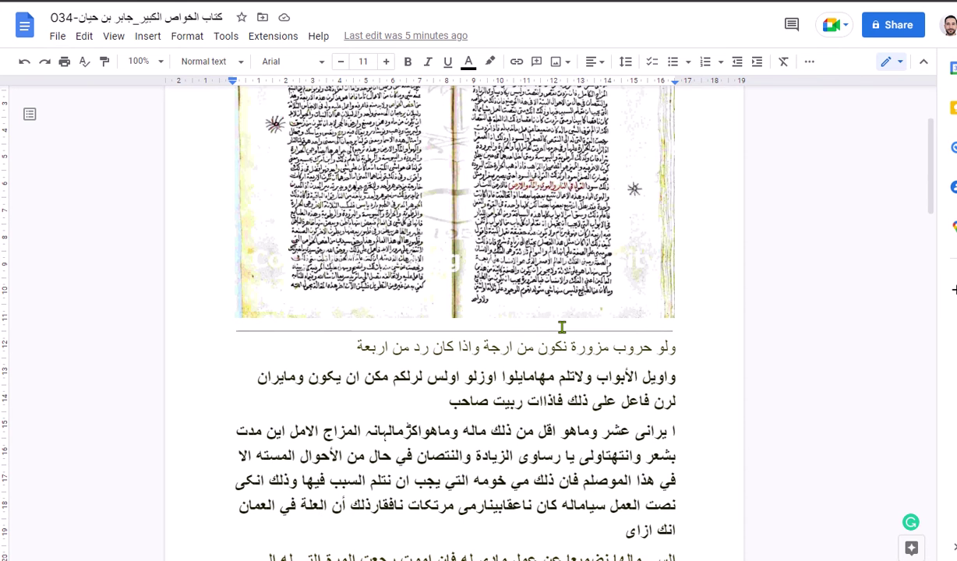
scroll(564, 323, down, 1)
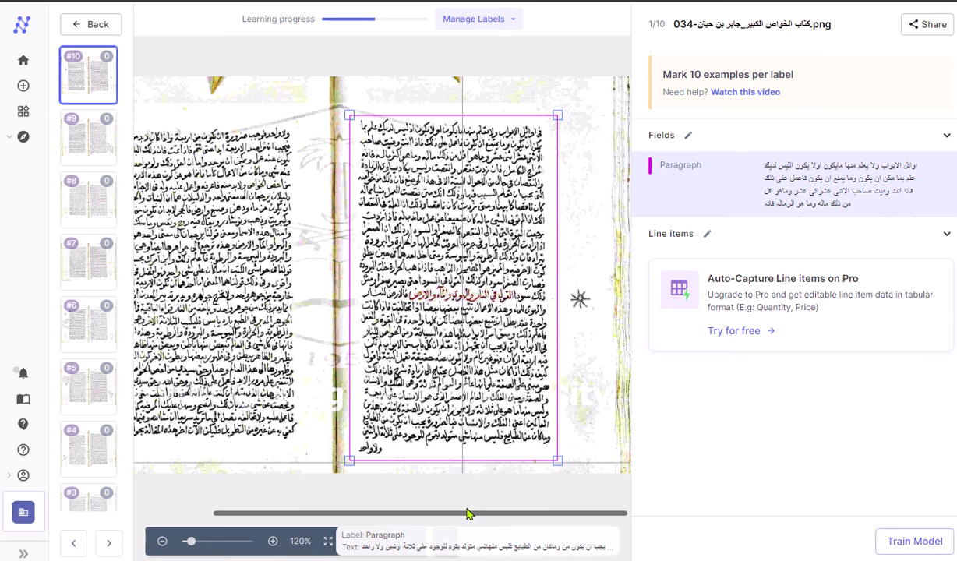
drag(469, 516, 403, 518)
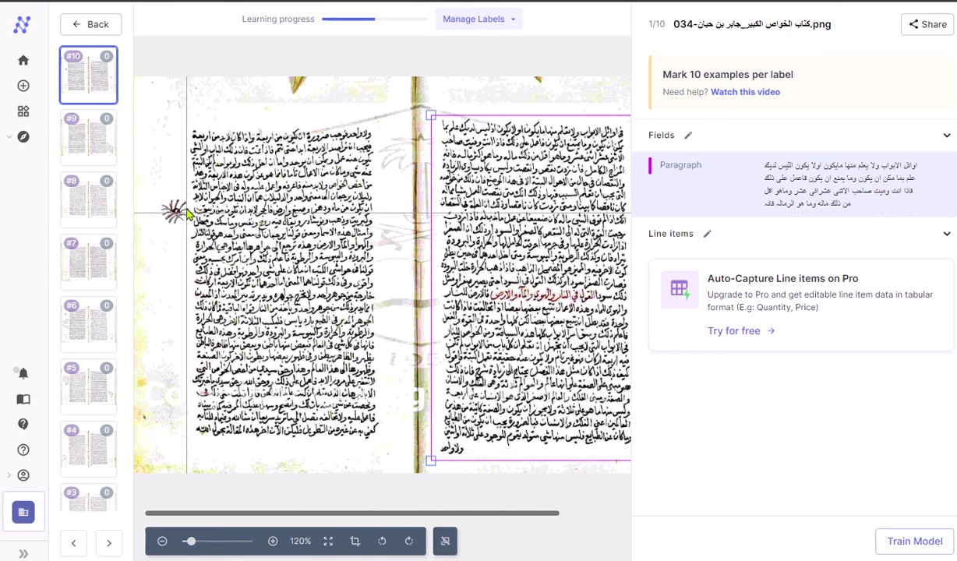
key(alt+Tab)
scroll(511, 158, up, 3)
scroll(473, 228, down, 2)
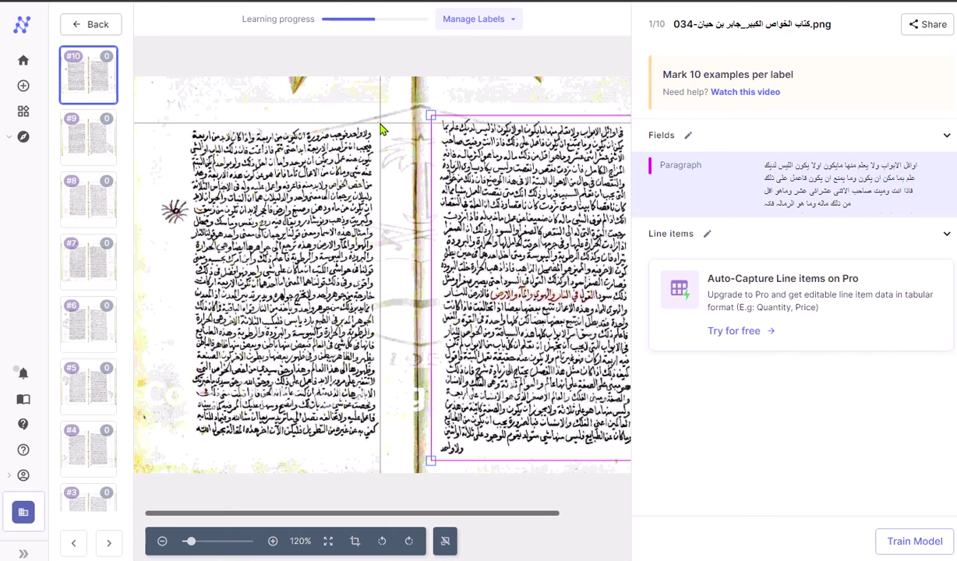
Step: Draw and fit a Paragraph box around the left manuscript page's text
drag(380, 124, 189, 447)
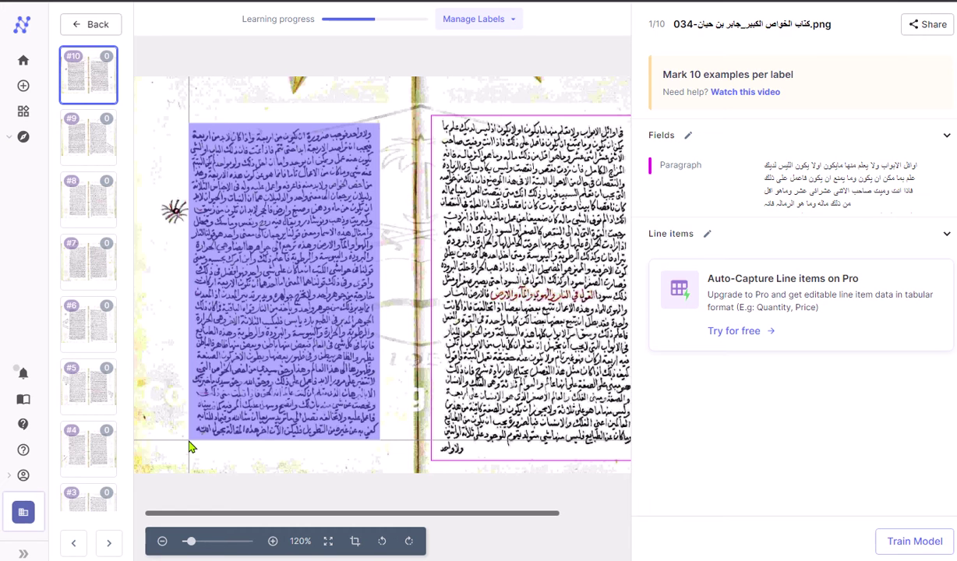
drag(188, 447, 189, 442)
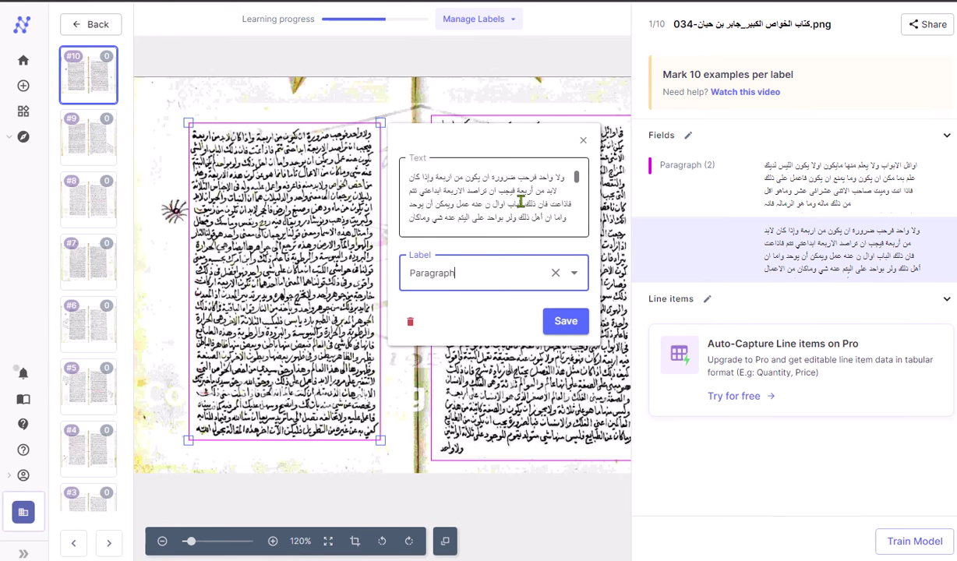
scroll(526, 199, down, 5)
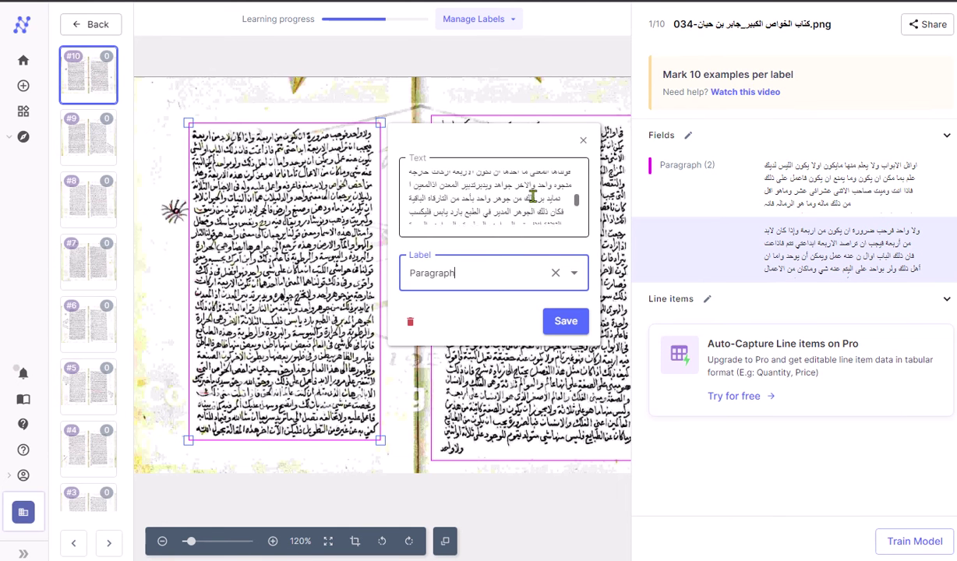
scroll(532, 196, up, 5)
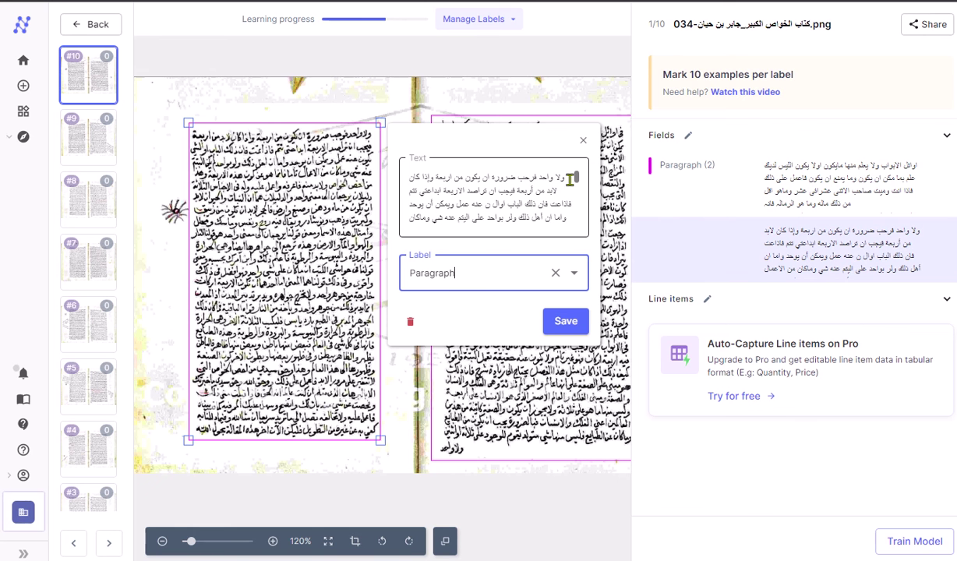
Step: Replace the wrong letter in the first line's misread word with 'ر', then save the field
drag(545, 172, 557, 187)
click(557, 187)
drag(409, 178, 538, 181)
click(528, 187)
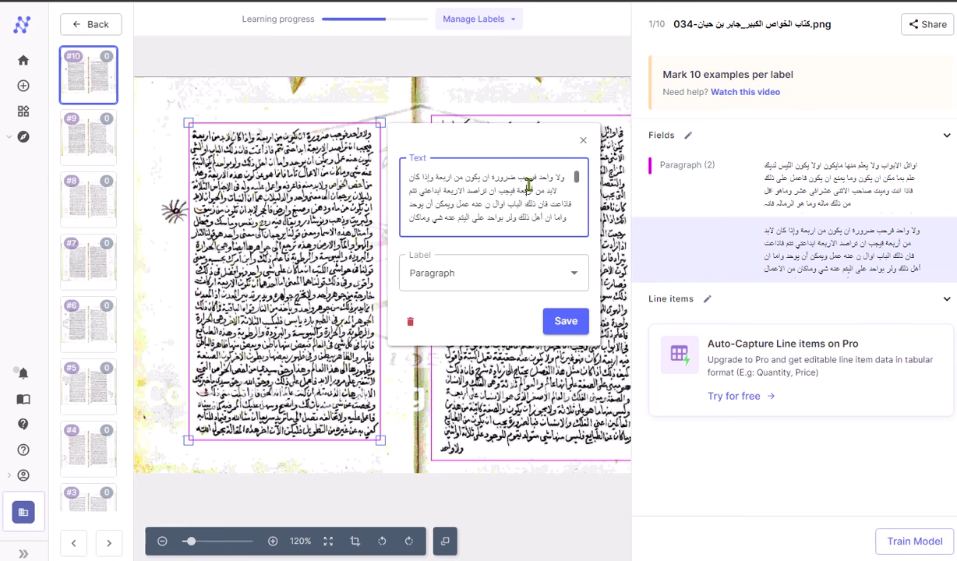
key(BackSpace)
text(ر)
scroll(534, 181, down, 2)
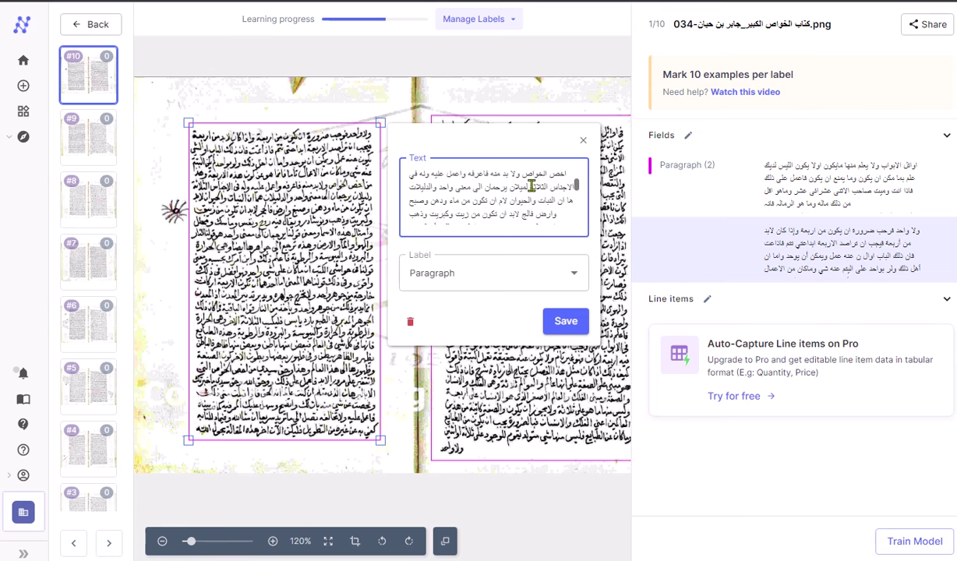
scroll(543, 191, down, 2)
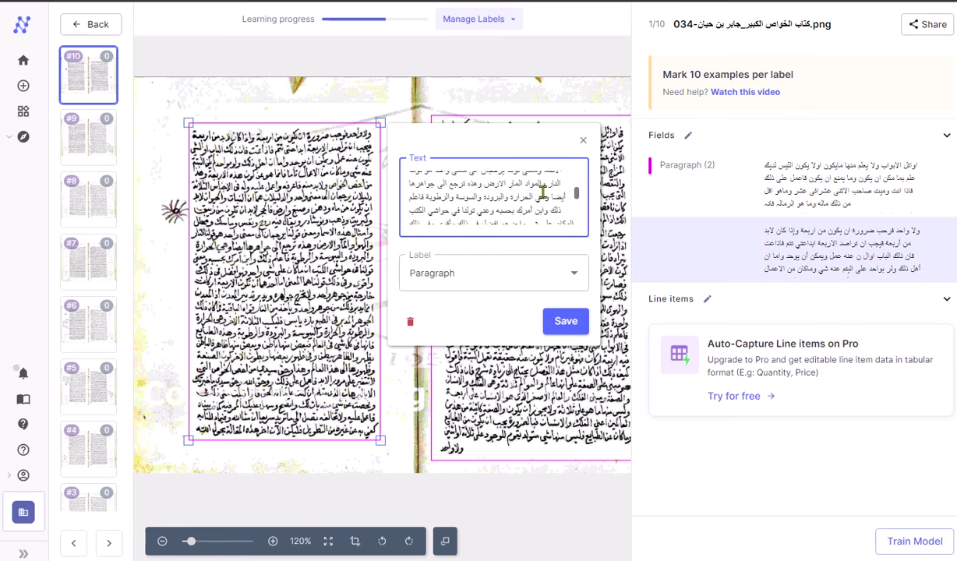
scroll(543, 191, down, 2)
scroll(543, 191, down, 5)
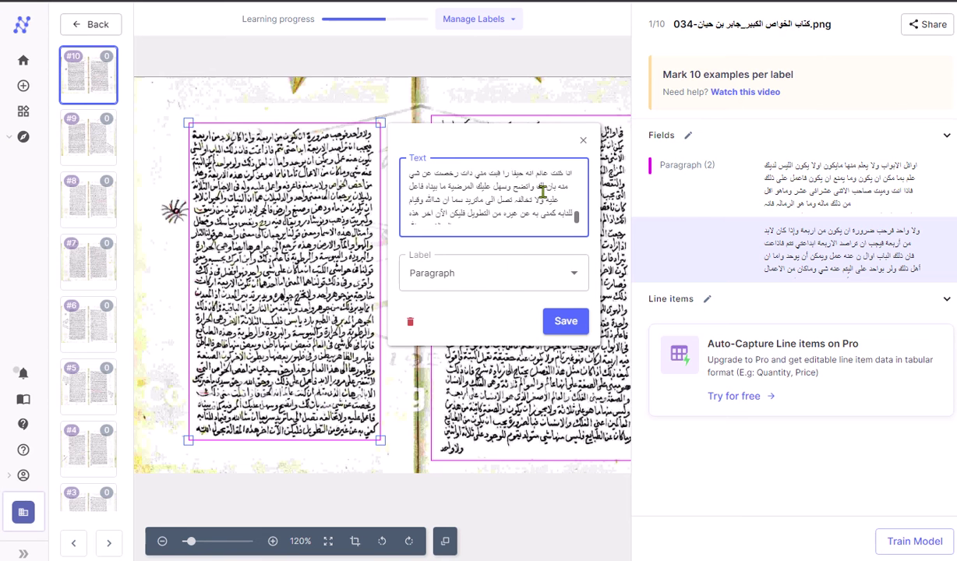
click(563, 322)
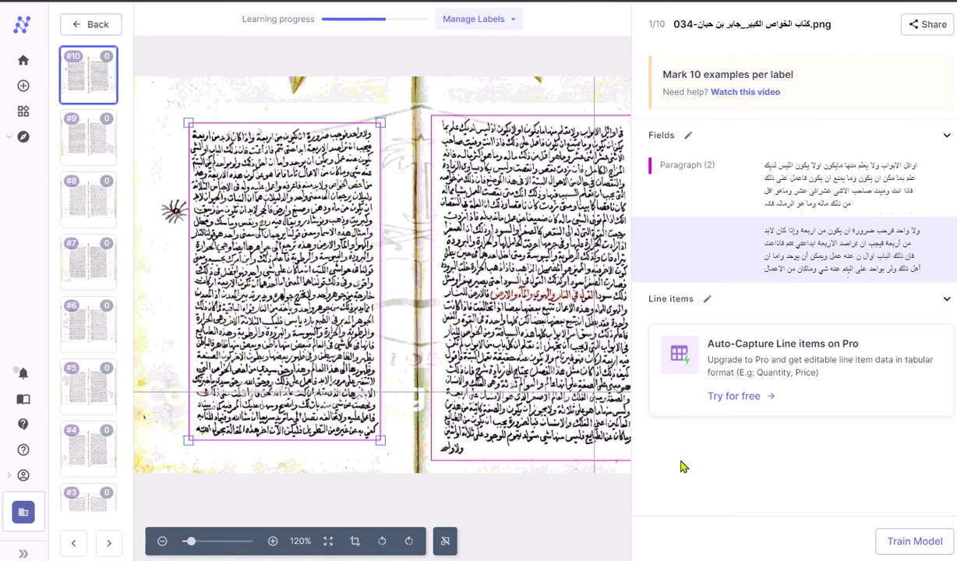
scroll(91, 209, down, 1)
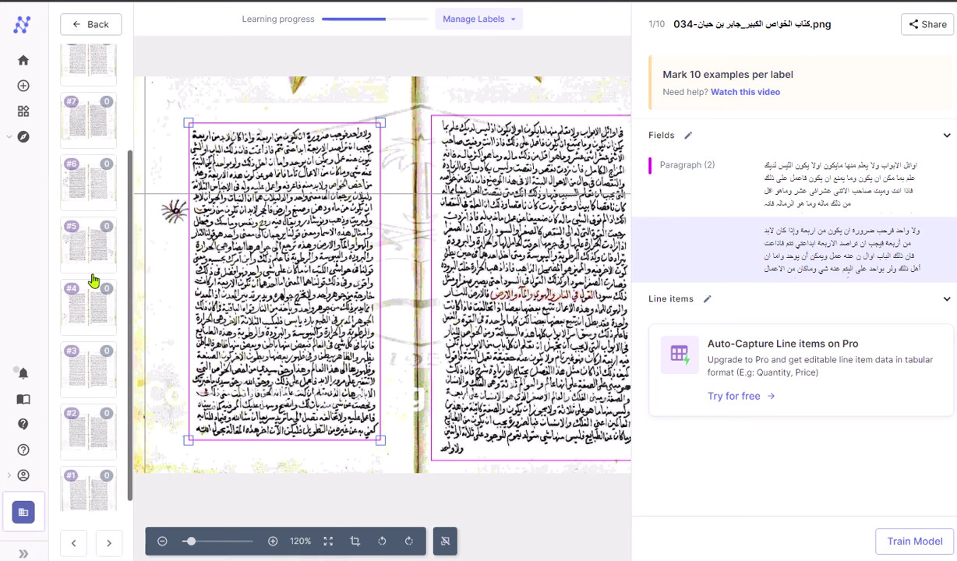
scroll(90, 401, down, 1)
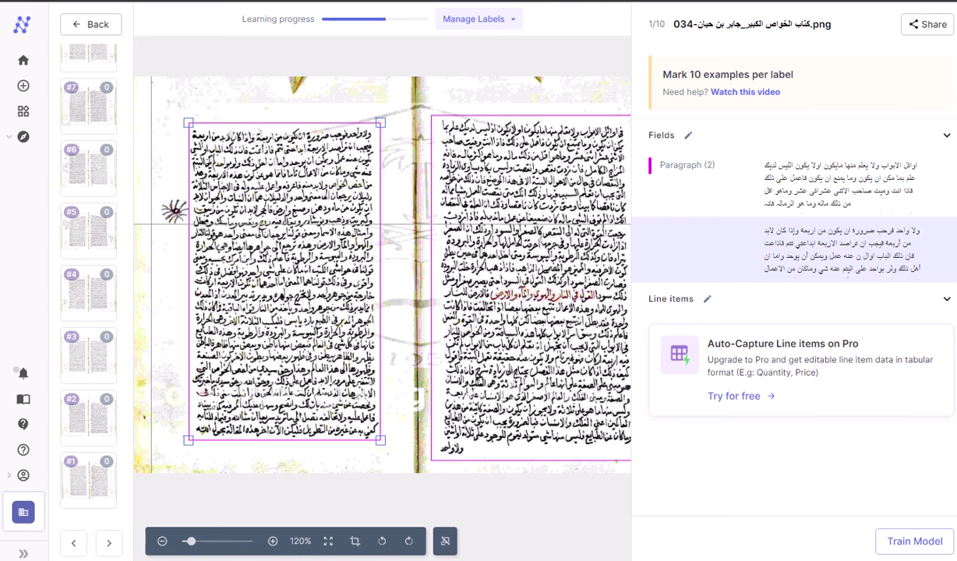
Step: Bring the Arabic OCR.txt notes into view and scroll down through its reference links
drag(4, 234, 457, 79)
scroll(306, 204, down, 3)
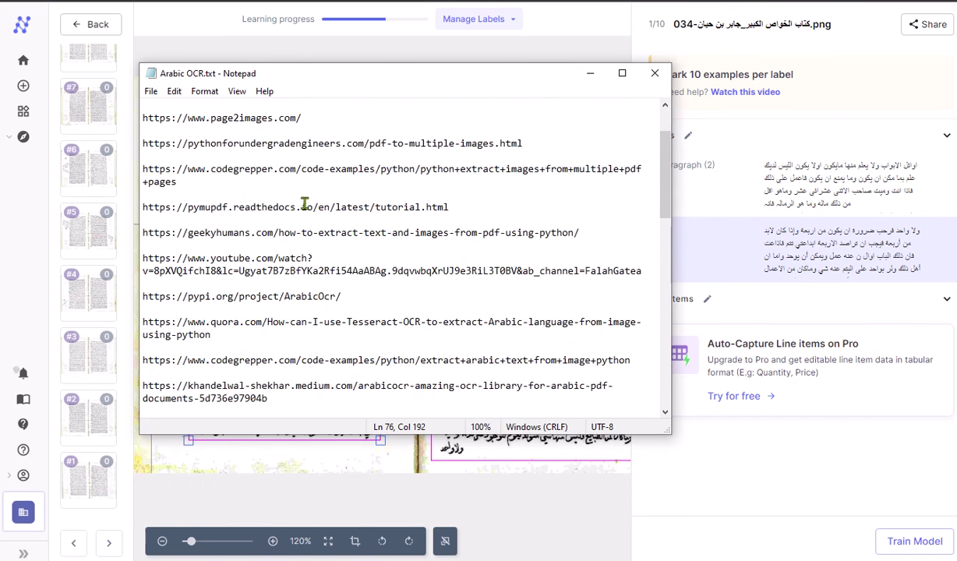
scroll(305, 202, down, 5)
scroll(304, 203, down, 2)
scroll(305, 203, down, 2)
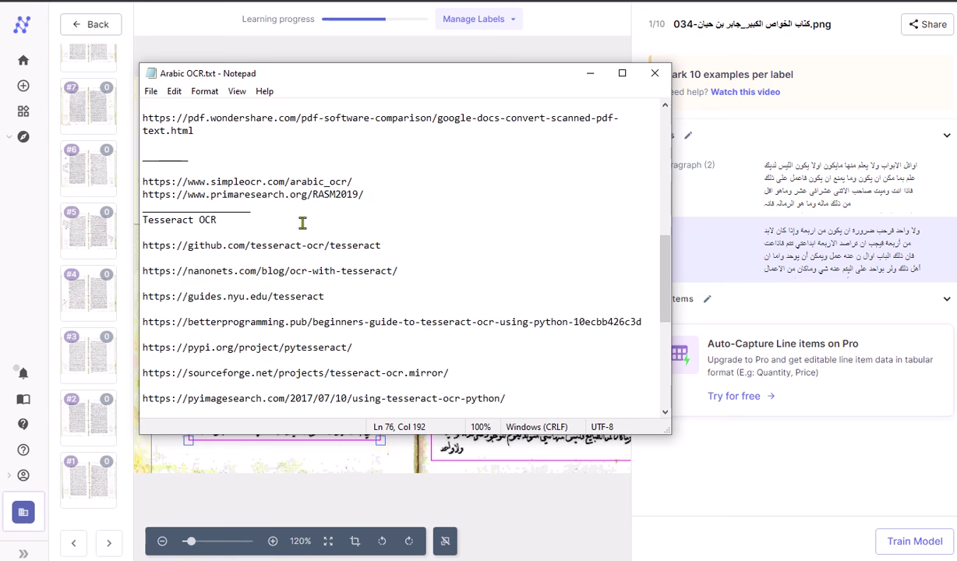
Step: Select the Tesseract OCR heading, read the remaining links, then bring the Word document back
drag(145, 220, 217, 231)
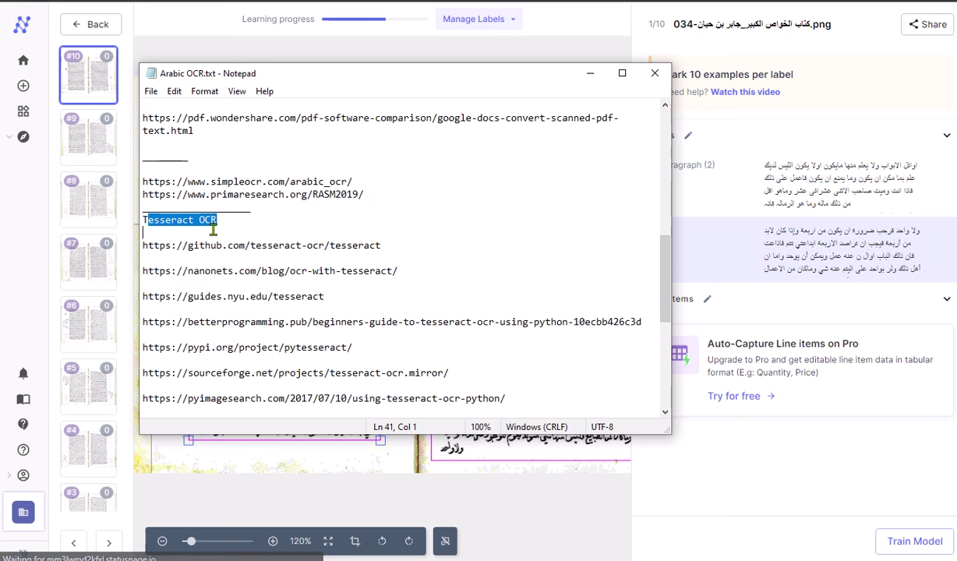
double_click(185, 221)
double_click(168, 220)
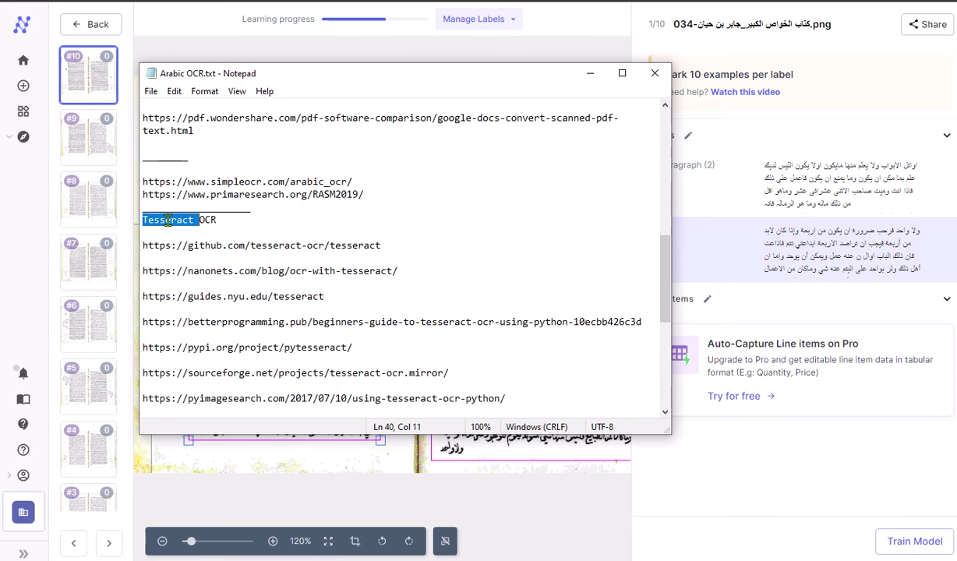
click(219, 231)
scroll(276, 233, down, 2)
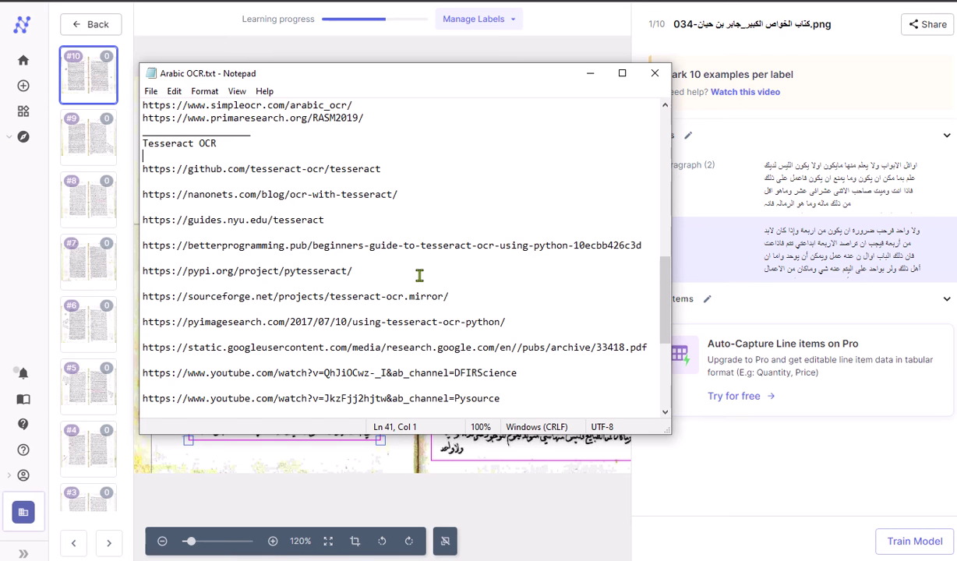
scroll(420, 275, down, 5)
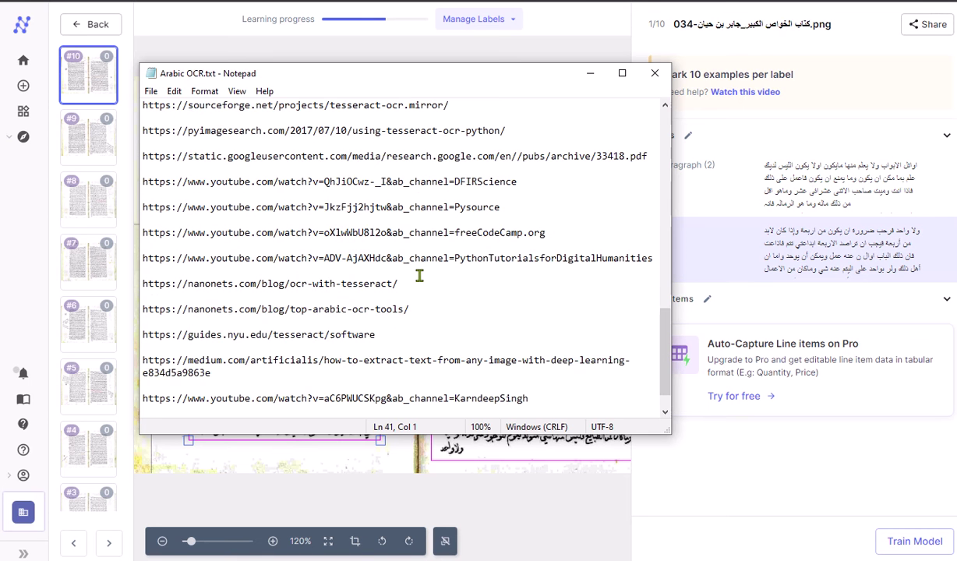
scroll(419, 275, down, 1)
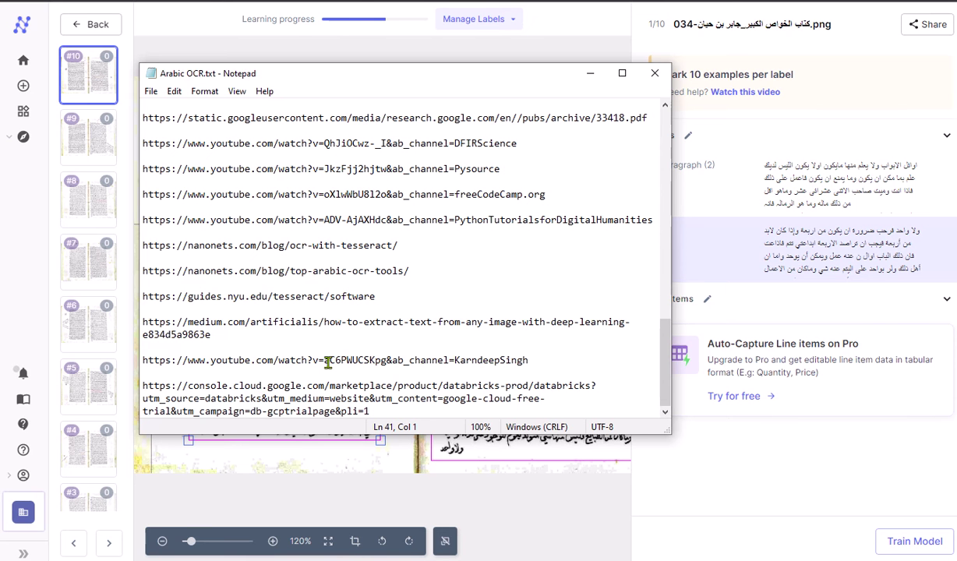
scroll(331, 362, up, 10)
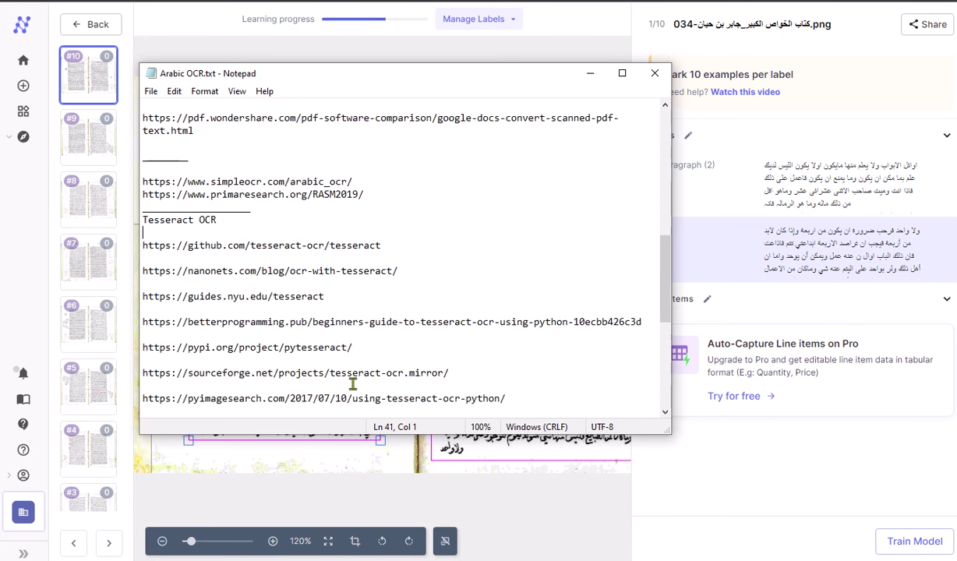
scroll(352, 384, up, 10)
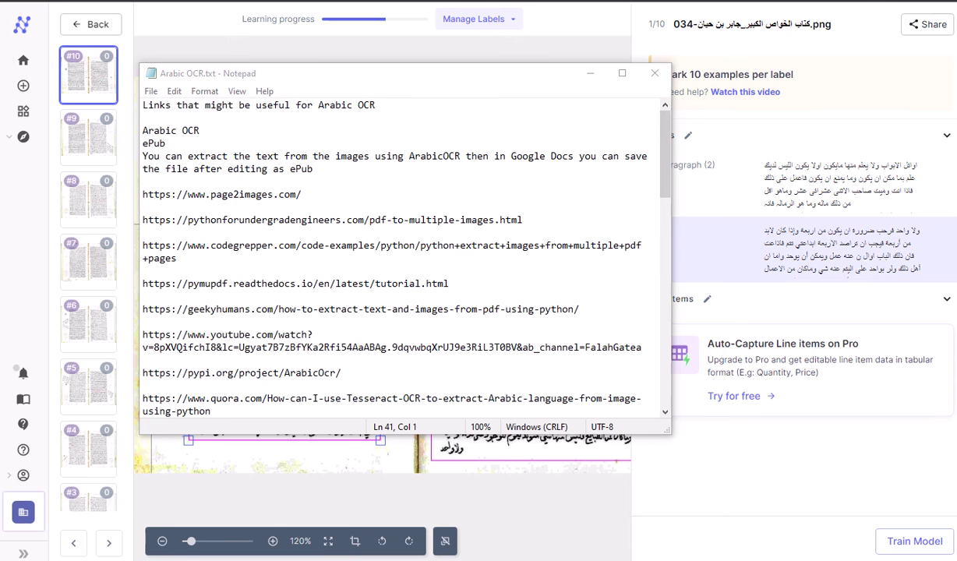
drag(0, 312, 446, 0)
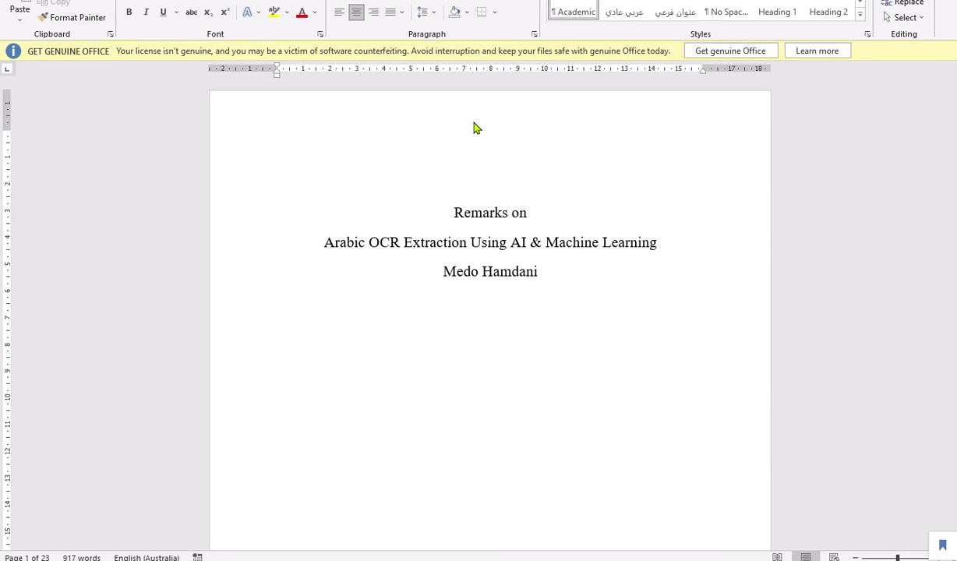
Step: Scroll past the title page and page 2's Arabic cover scan to the Introduction
scroll(511, 234, down, 4)
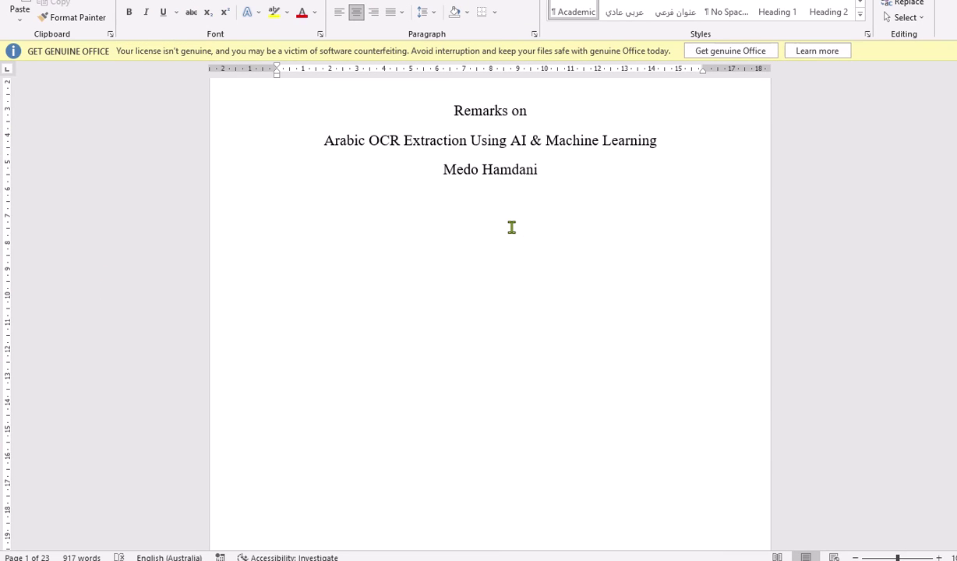
scroll(511, 226, down, 20)
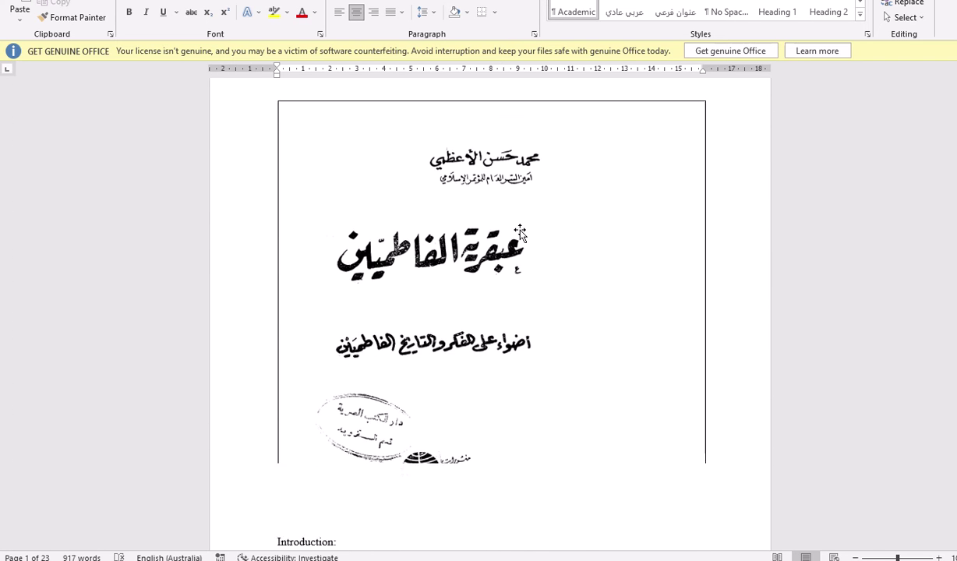
scroll(524, 230, down, 1)
scroll(538, 238, up, 1)
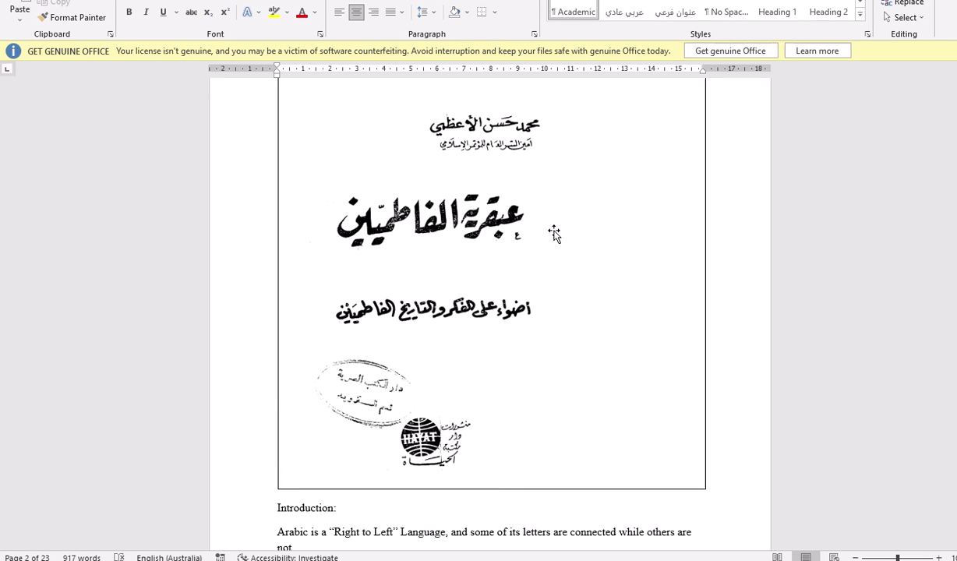
scroll(483, 284, down, 3)
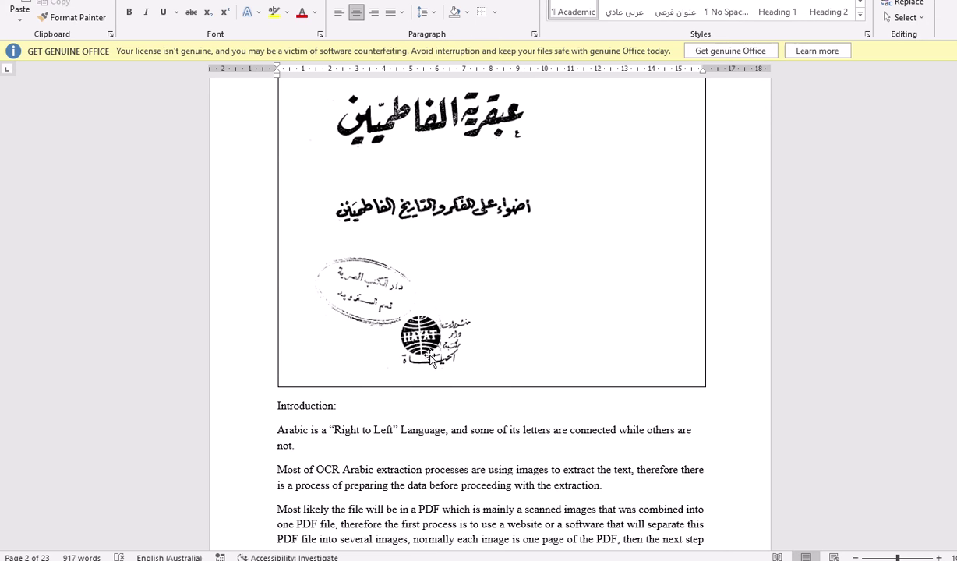
scroll(471, 335, down, 1)
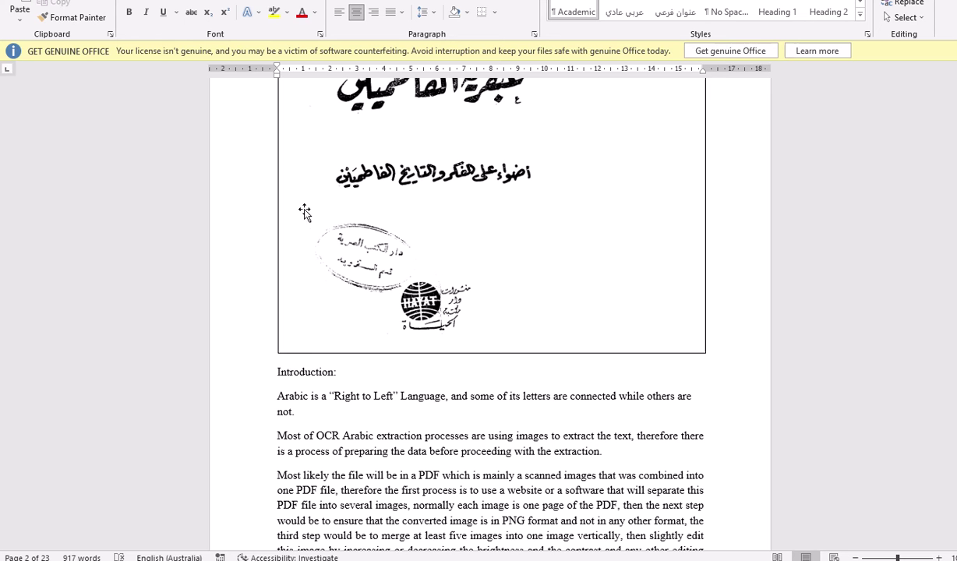
scroll(561, 306, down, 10)
Step: Scroll through page 3's Tashkeel paragraph and dotted-circle diacritics to 'Would the AI recognise them?'
scroll(562, 308, down, 9)
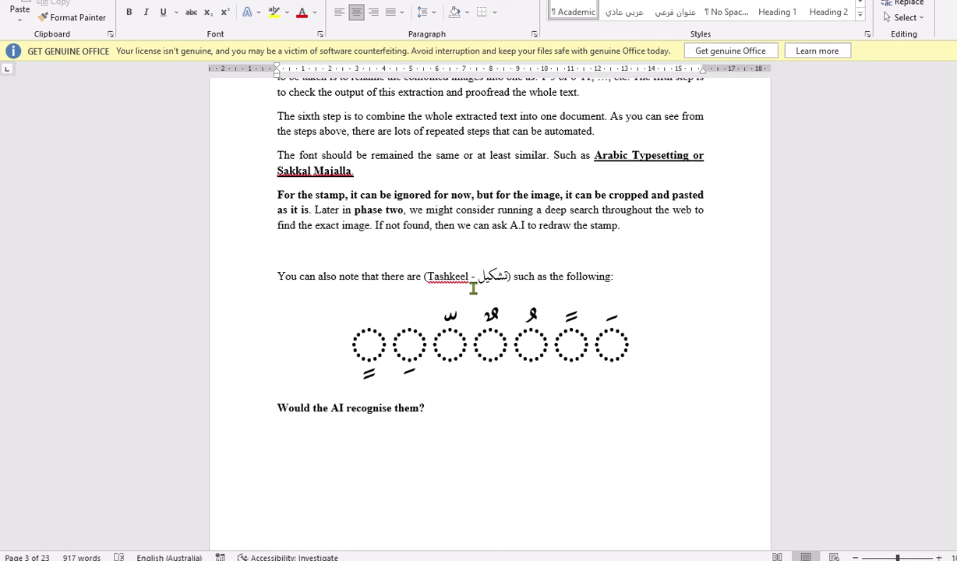
scroll(611, 322, down, 1)
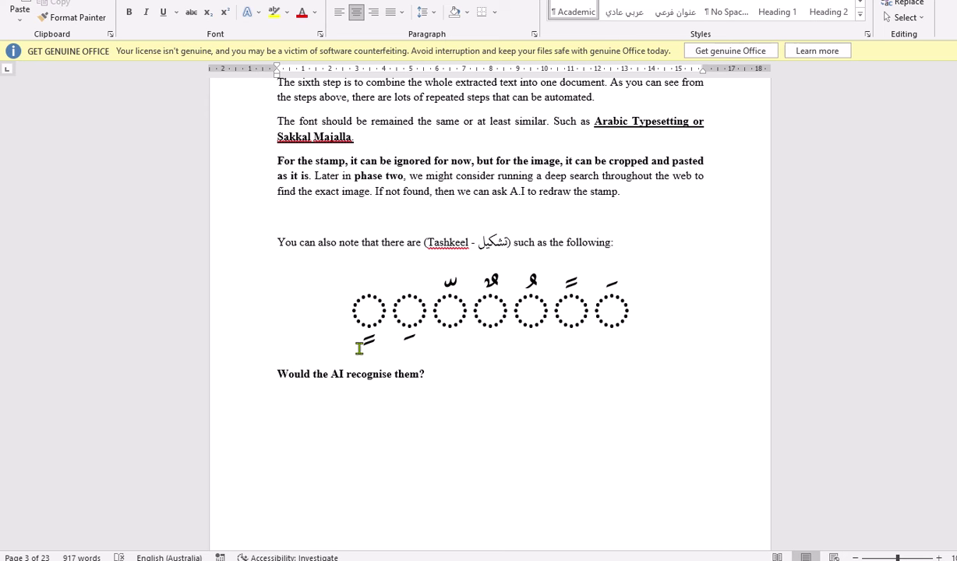
scroll(358, 336, down, 3)
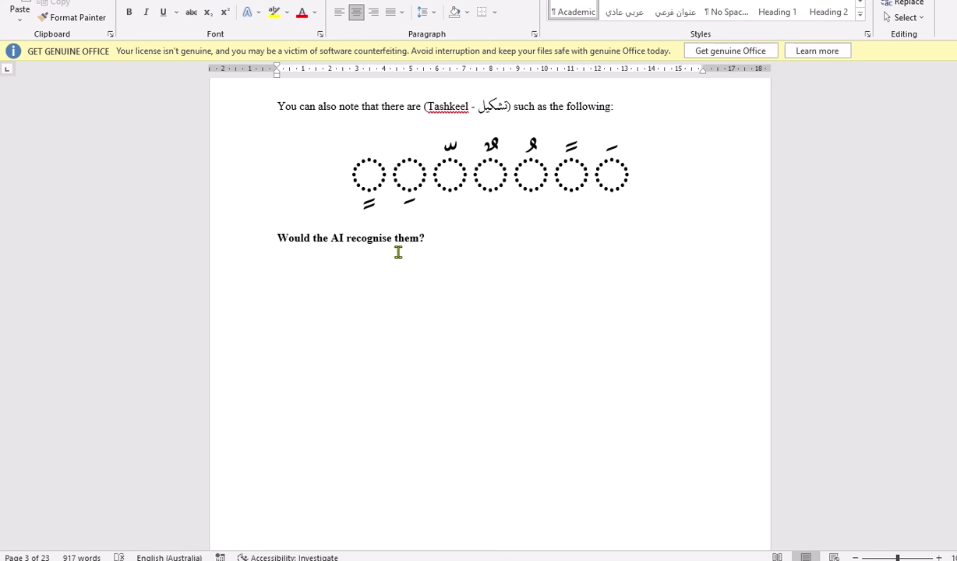
scroll(448, 201, down, 15)
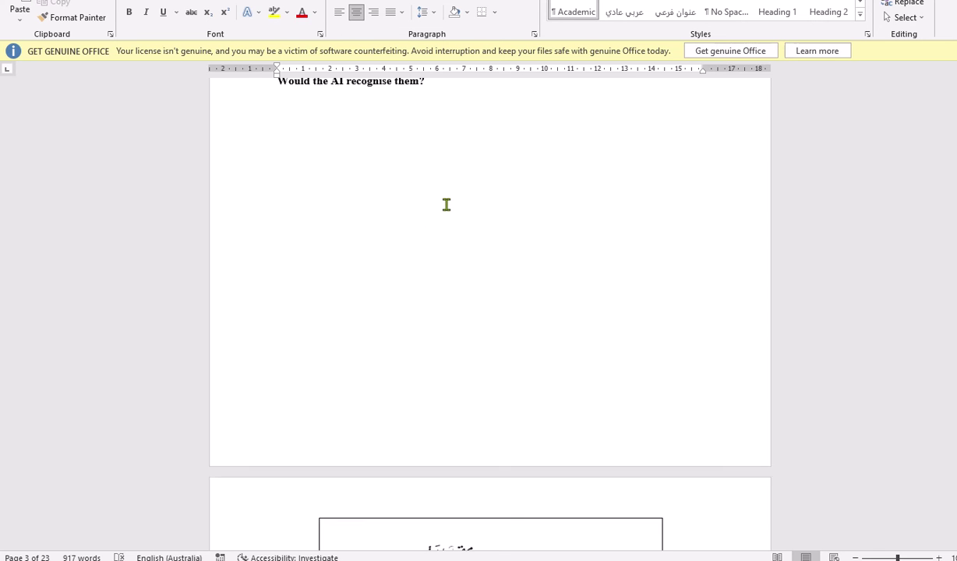
Step: Scroll through pages 4–5's Roqa'a font notes and unclear-words question to page 6's scan
scroll(447, 208, down, 5)
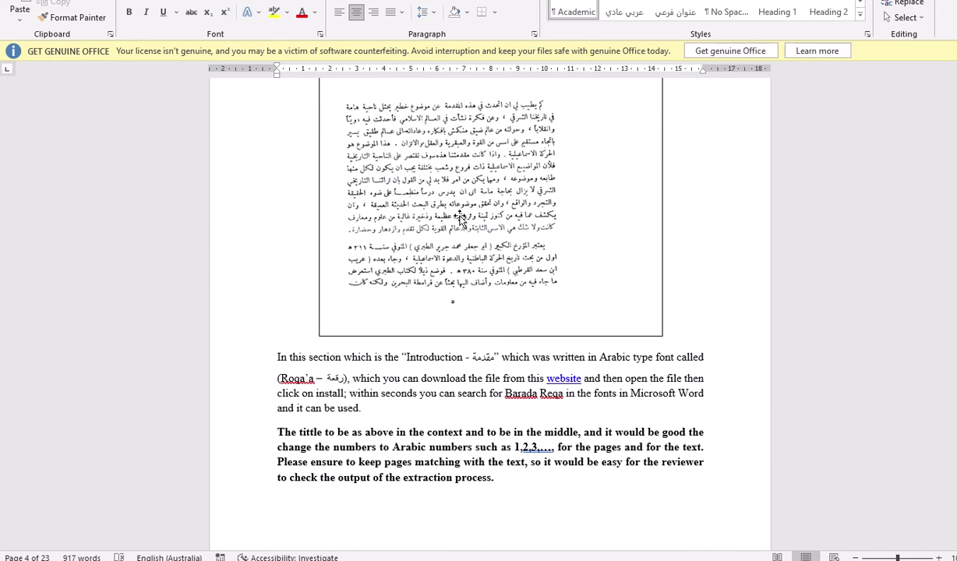
scroll(456, 217, up, 2)
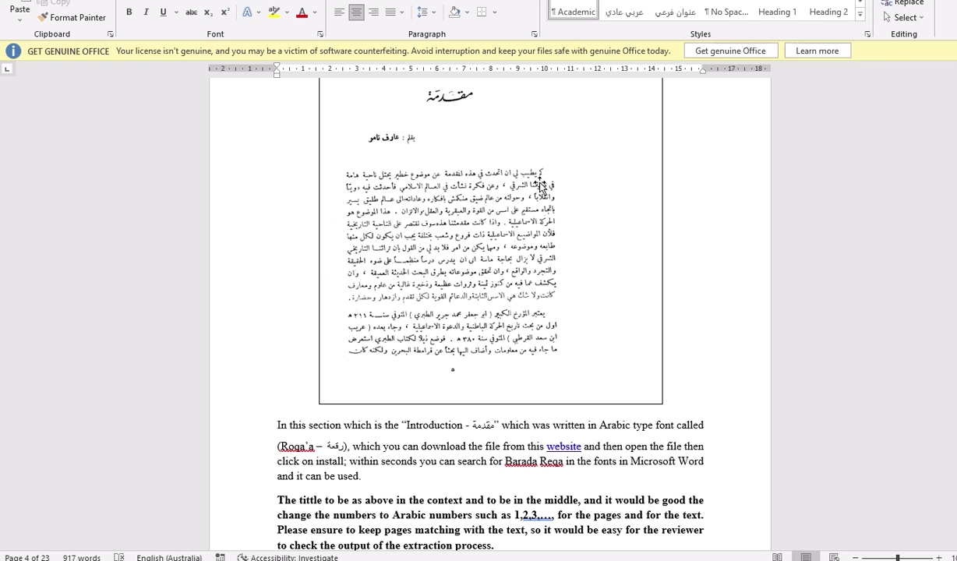
scroll(541, 195, down, 6)
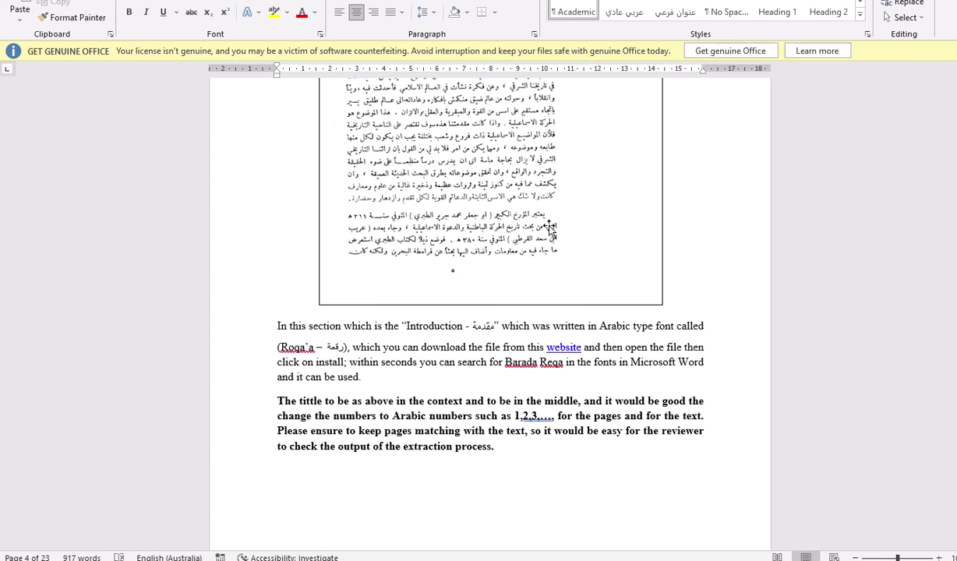
scroll(550, 226, down, 10)
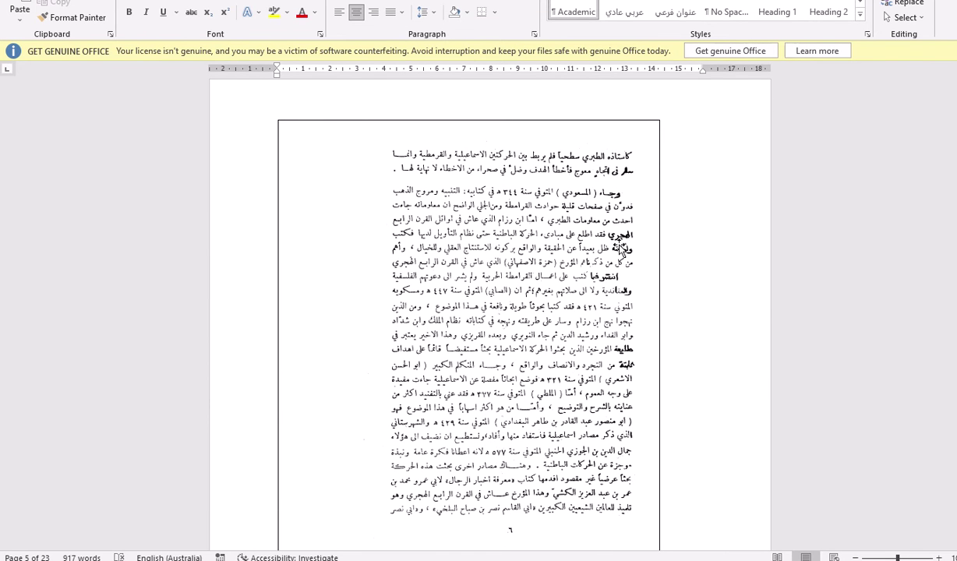
scroll(626, 231, down, 2)
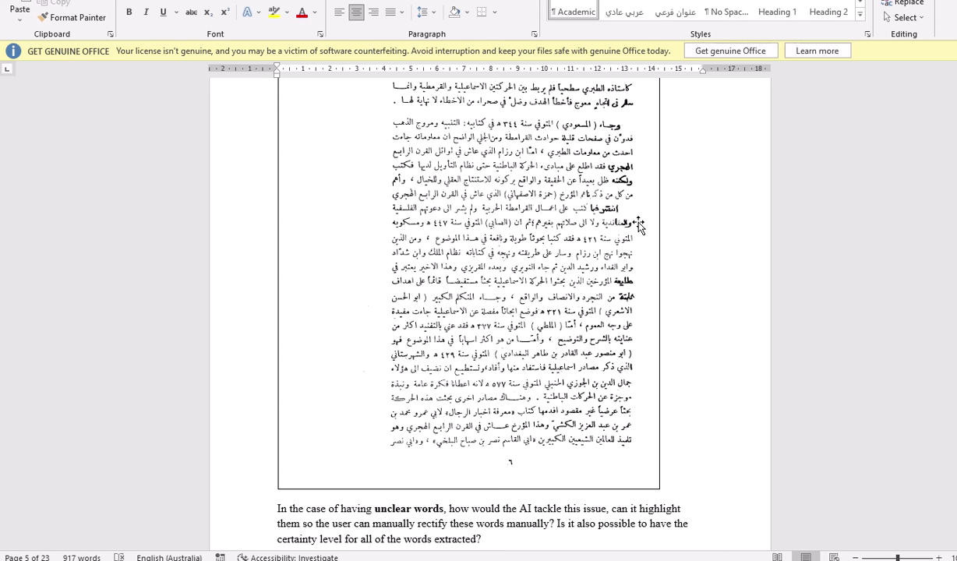
scroll(638, 224, down, 15)
scroll(552, 227, down, 10)
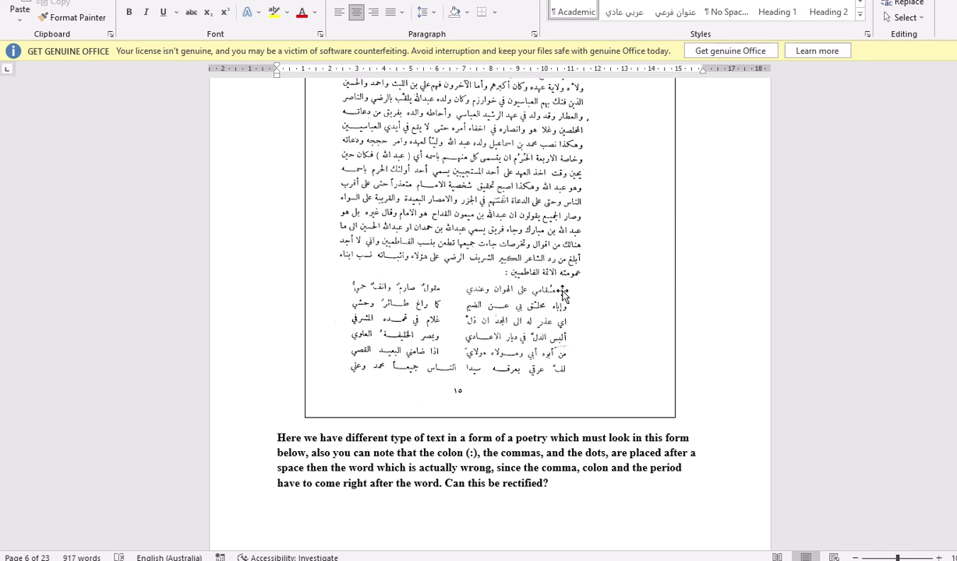
Step: Scroll through pages 6–8's poetry, footnote and tilted-scan comments to the next Arabic scan
scroll(499, 317, down, 5)
scroll(521, 325, down, 12)
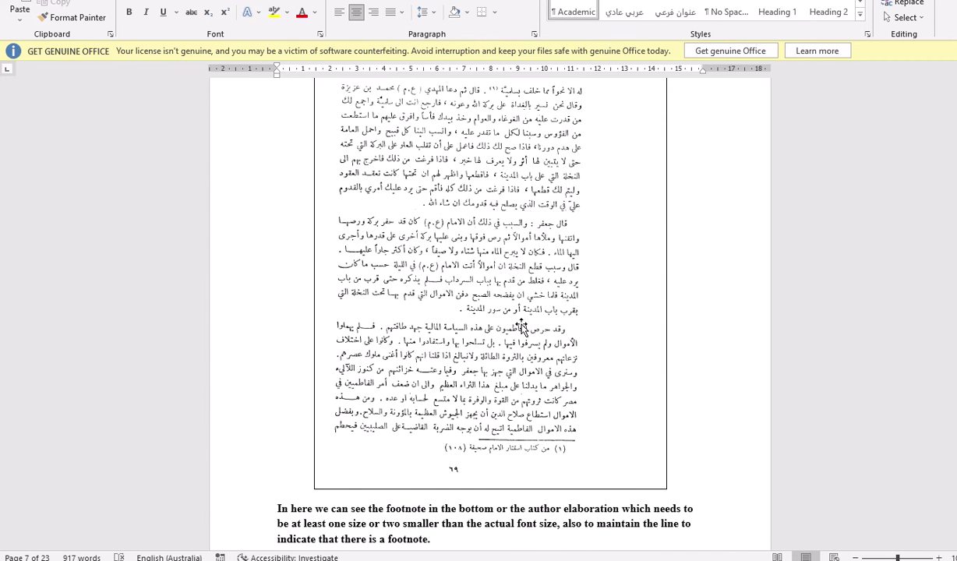
scroll(522, 327, down, 3)
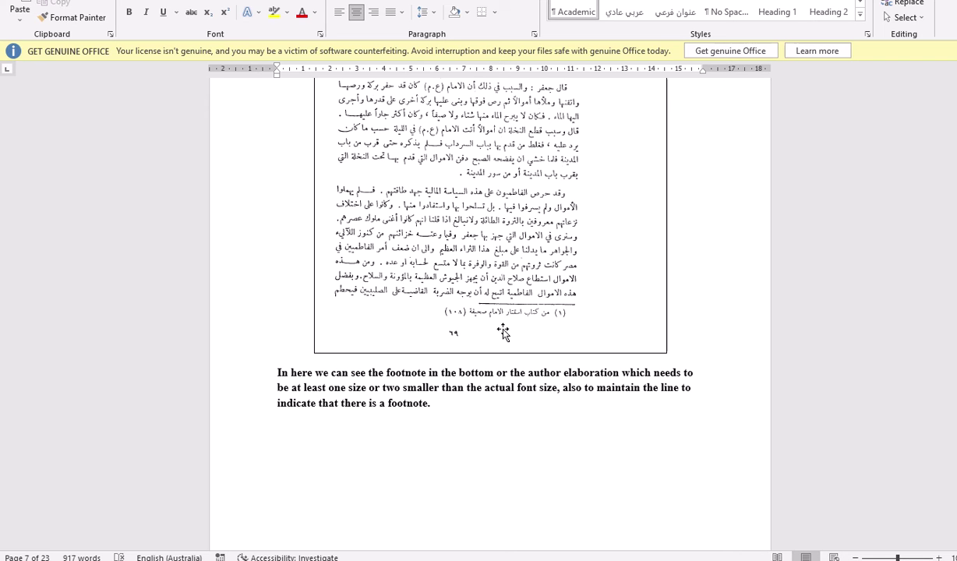
scroll(453, 299, up, 2)
scroll(474, 312, down, 12)
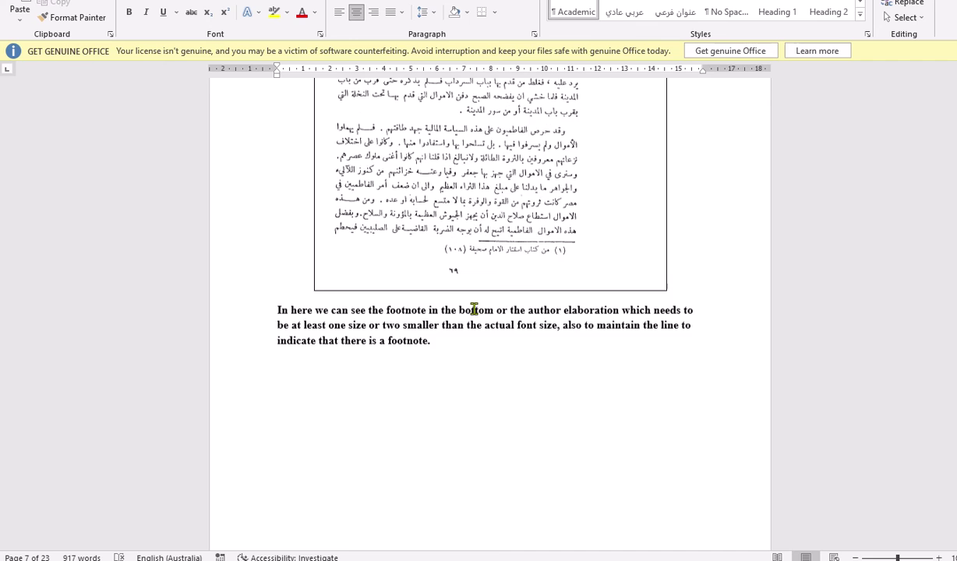
scroll(474, 312, down, 8)
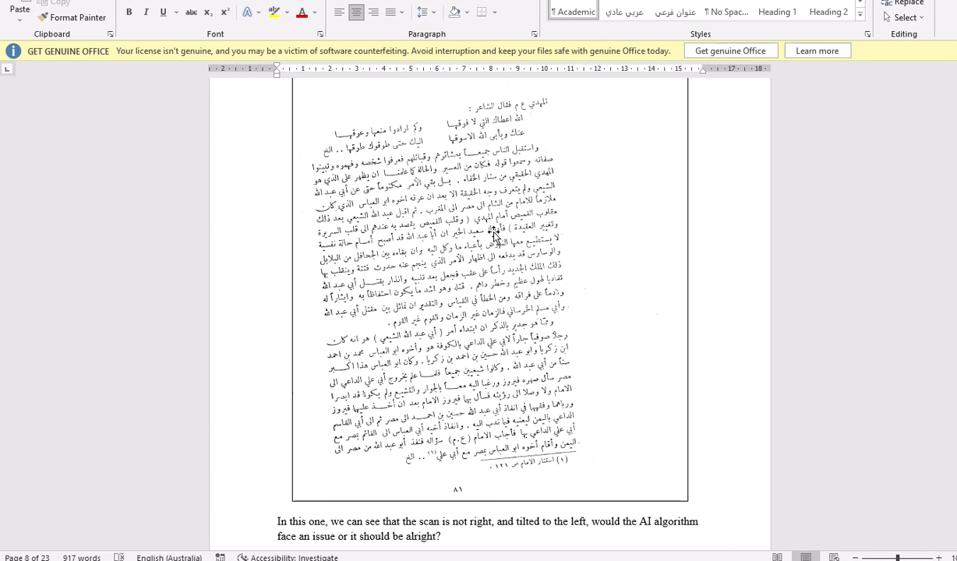
scroll(510, 238, down, 2)
scroll(511, 238, down, 9)
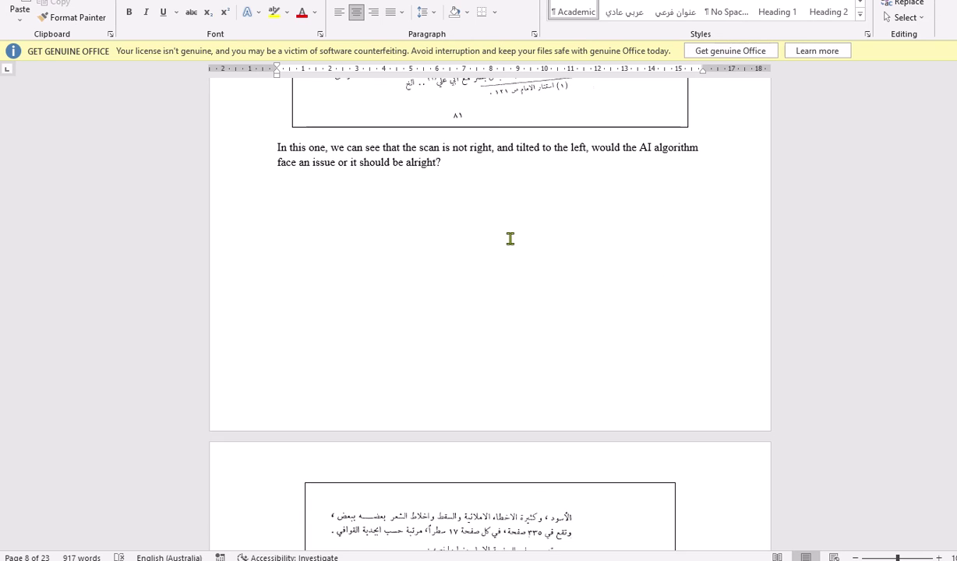
scroll(510, 239, down, 2)
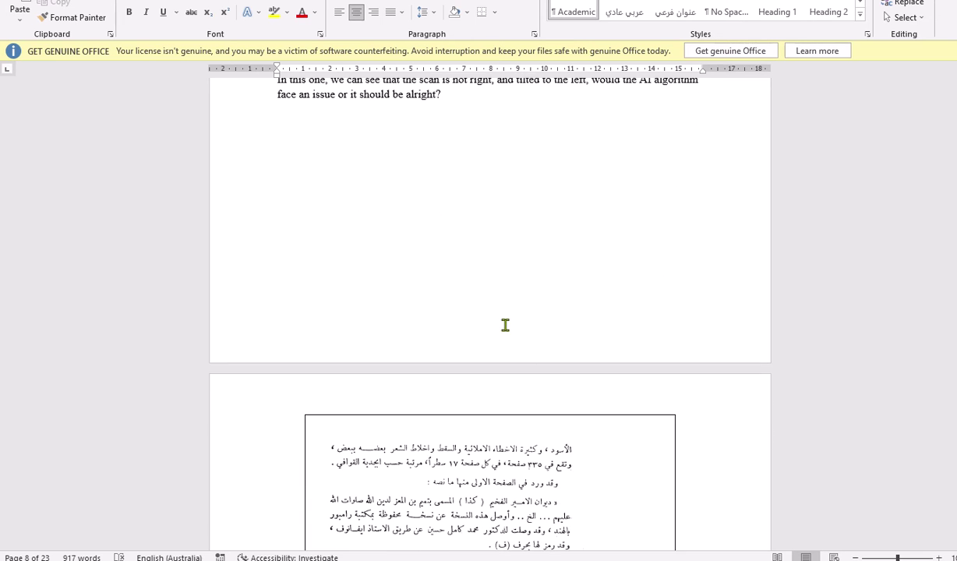
scroll(505, 325, down, 4)
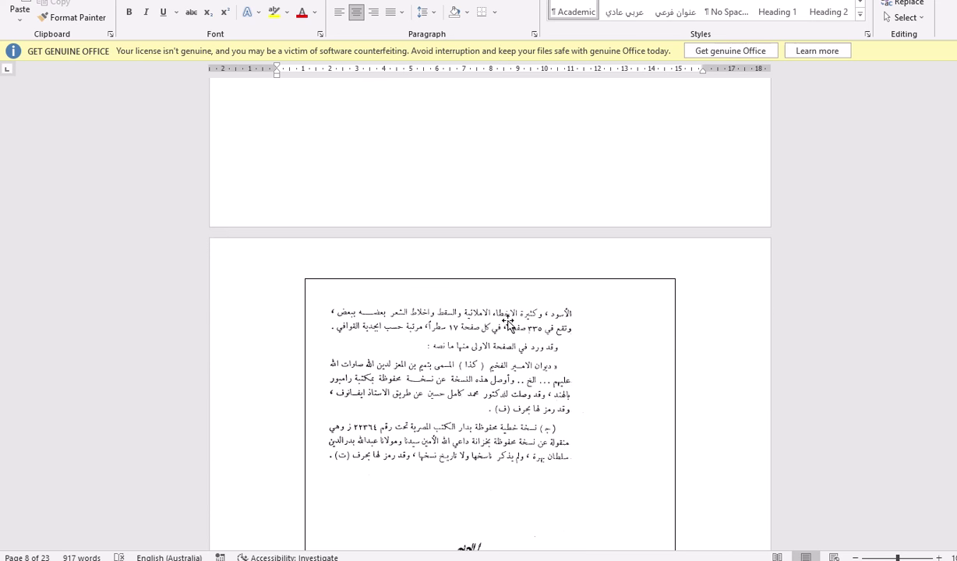
Step: Scroll through pages 11–14 to the handwritten manuscript scan and its NanoNets phase-two note
scroll(507, 323, down, 8)
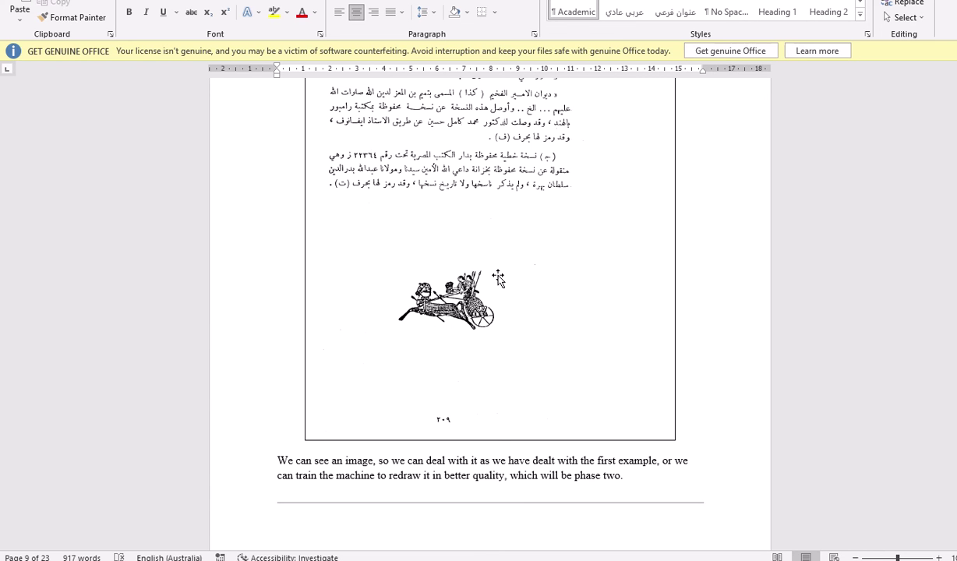
scroll(497, 278, down, 2)
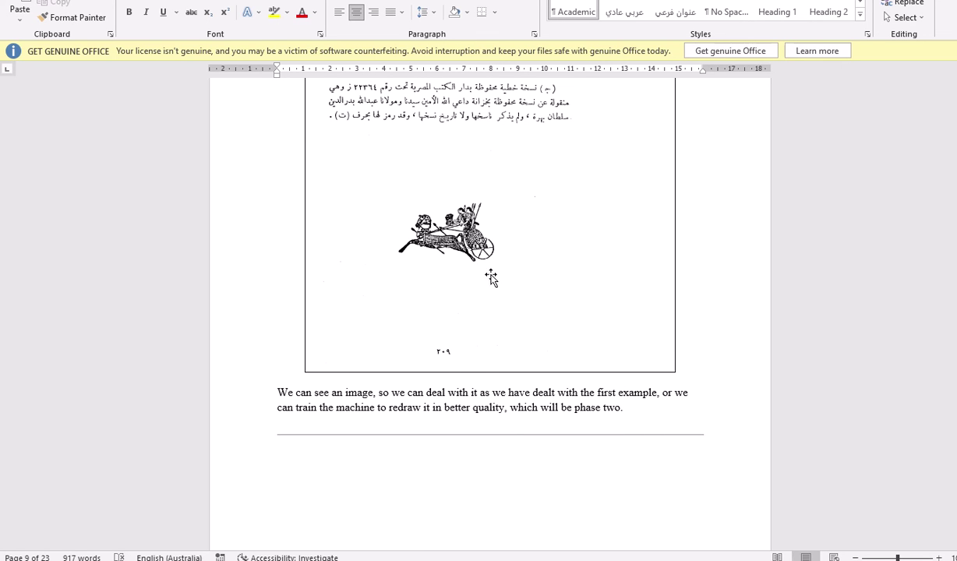
scroll(497, 280, down, 15)
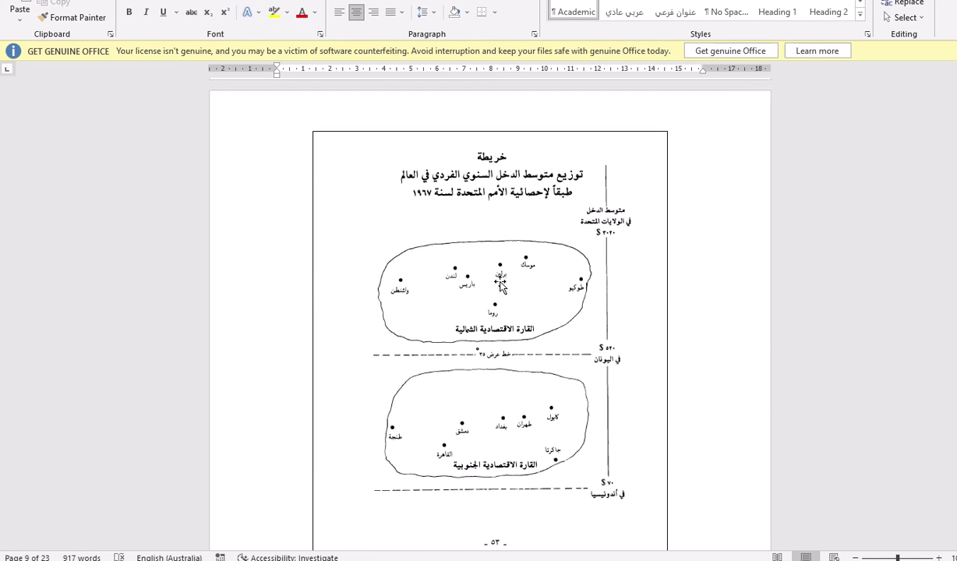
scroll(536, 277, down, 2)
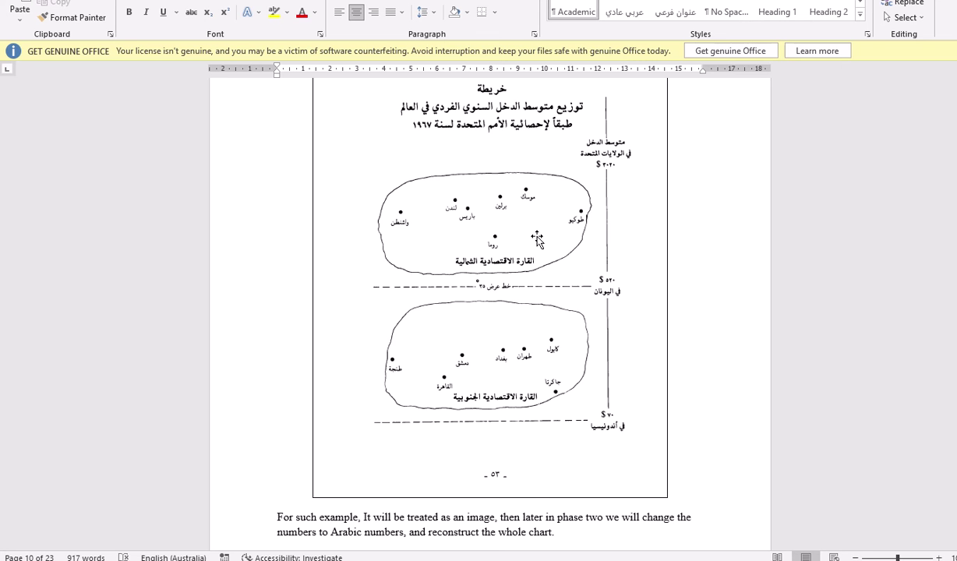
scroll(537, 238, down, 12)
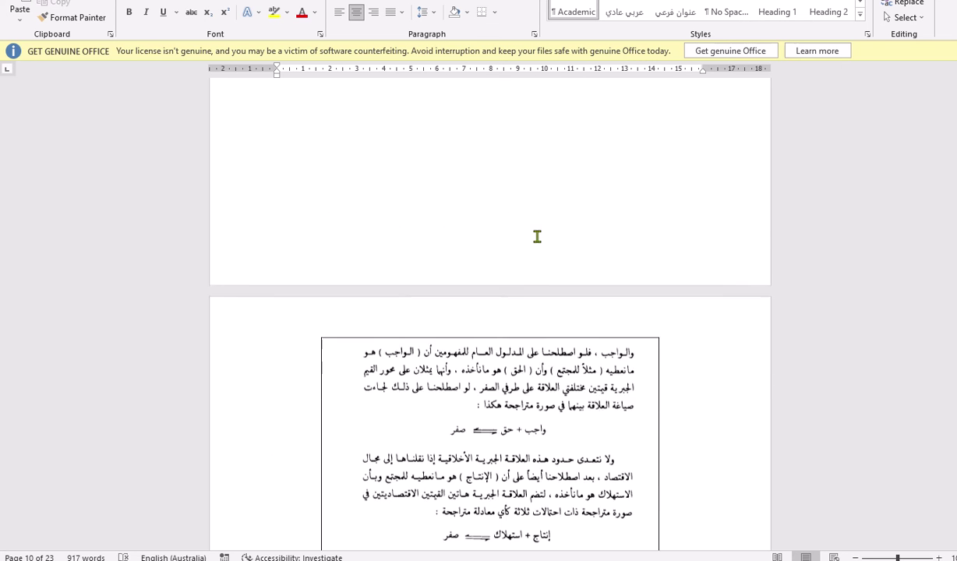
scroll(537, 238, down, 2)
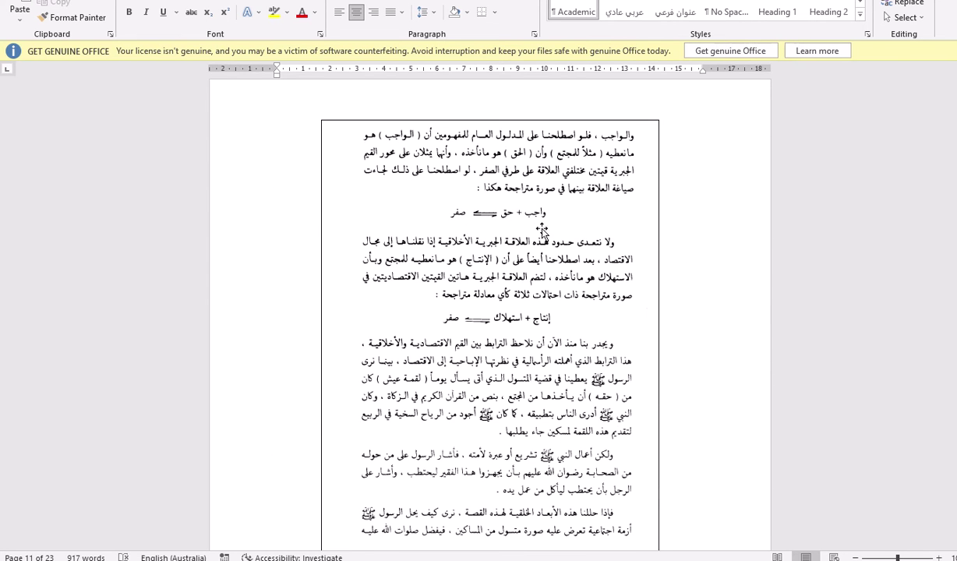
scroll(528, 228, down, 4)
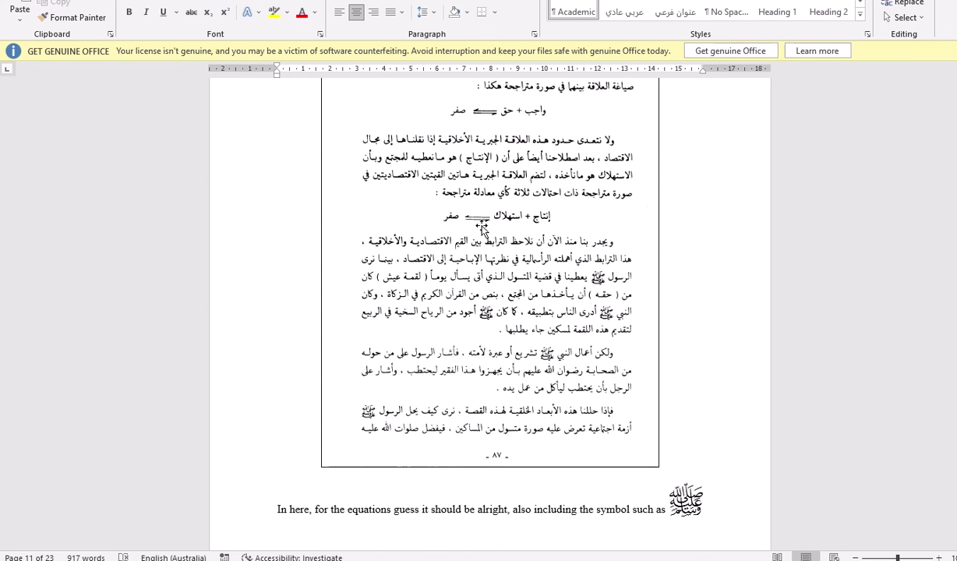
scroll(545, 280, down, 2)
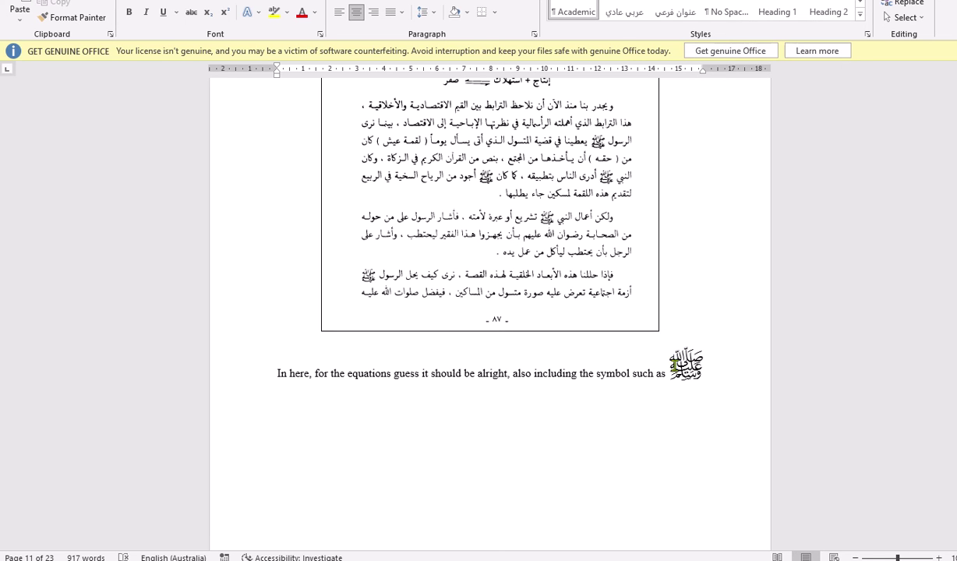
scroll(551, 347, down, 6)
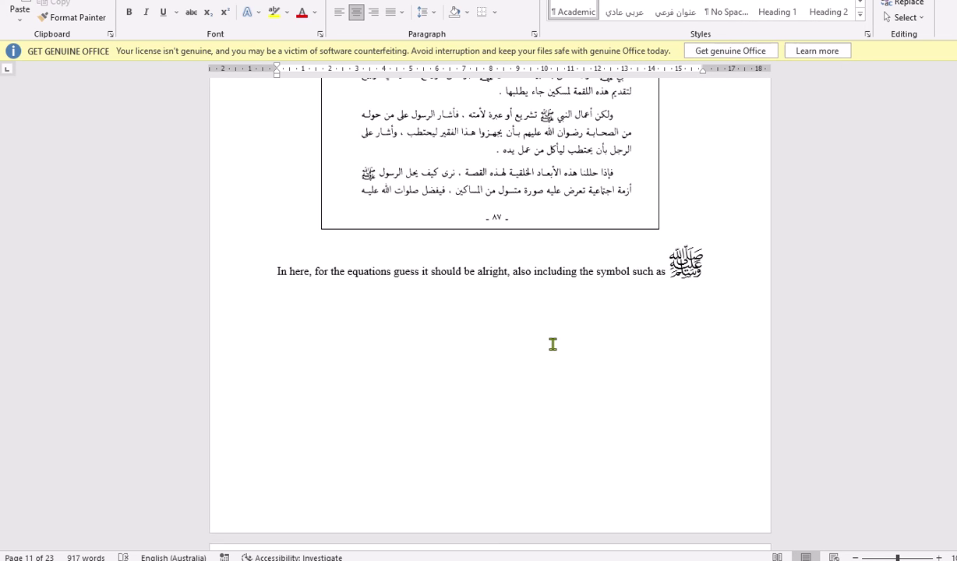
scroll(552, 348, down, 3)
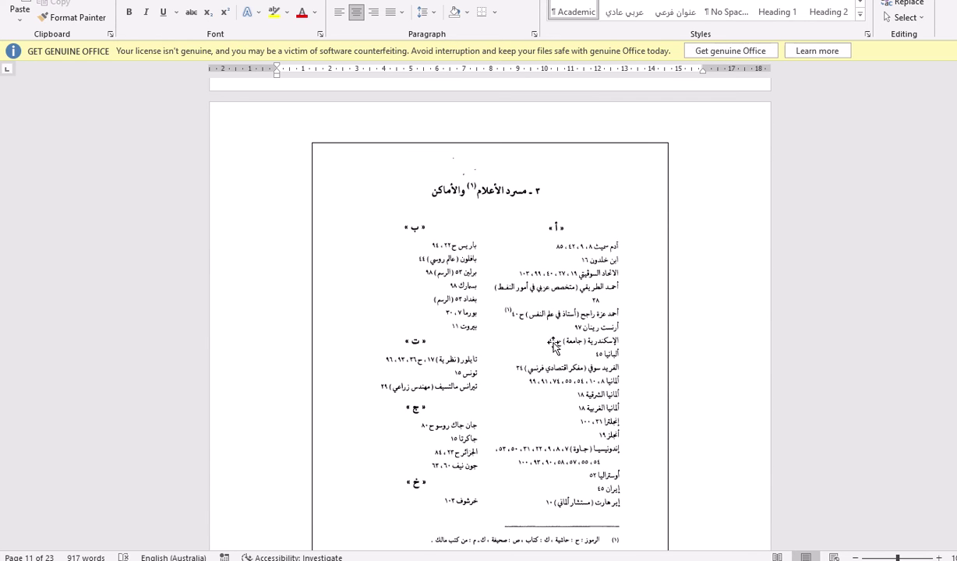
scroll(480, 222, down, 2)
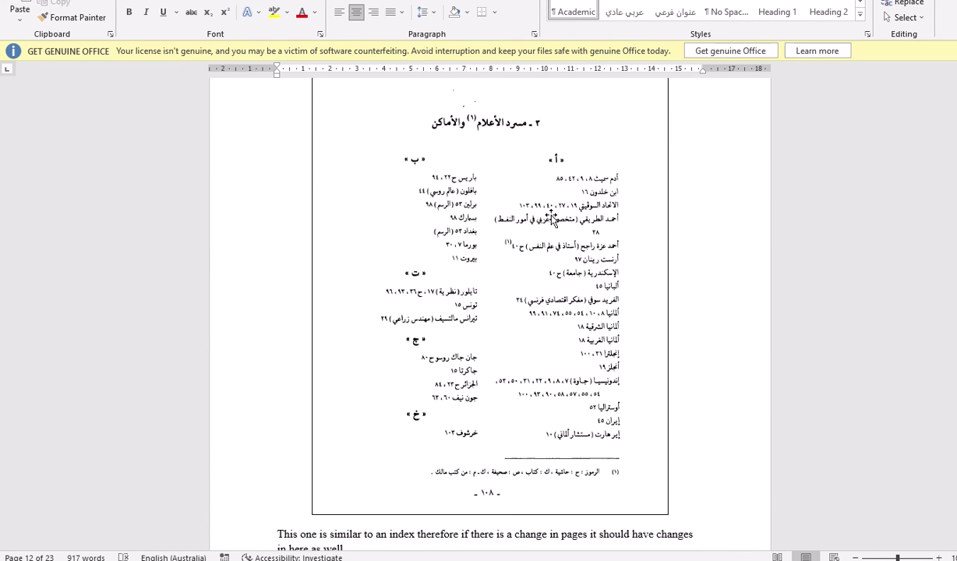
scroll(504, 352, down, 6)
scroll(504, 346, down, 15)
scroll(518, 242, down, 17)
scroll(515, 242, down, 8)
scroll(399, 229, down, 8)
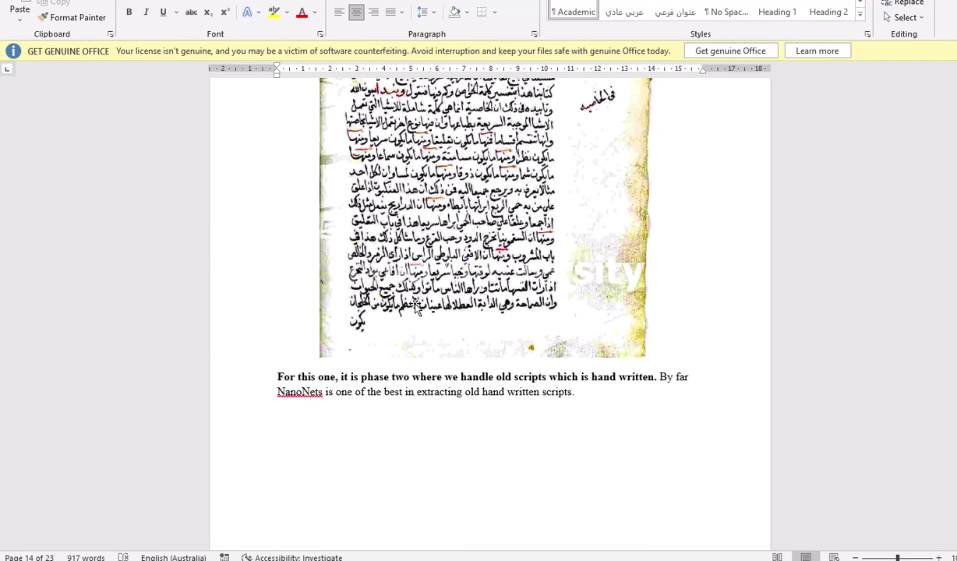
Step: Scroll past the Hindi-numeral table to page 15's Platonic-solids diagram and caption note
scroll(415, 308, down, 14)
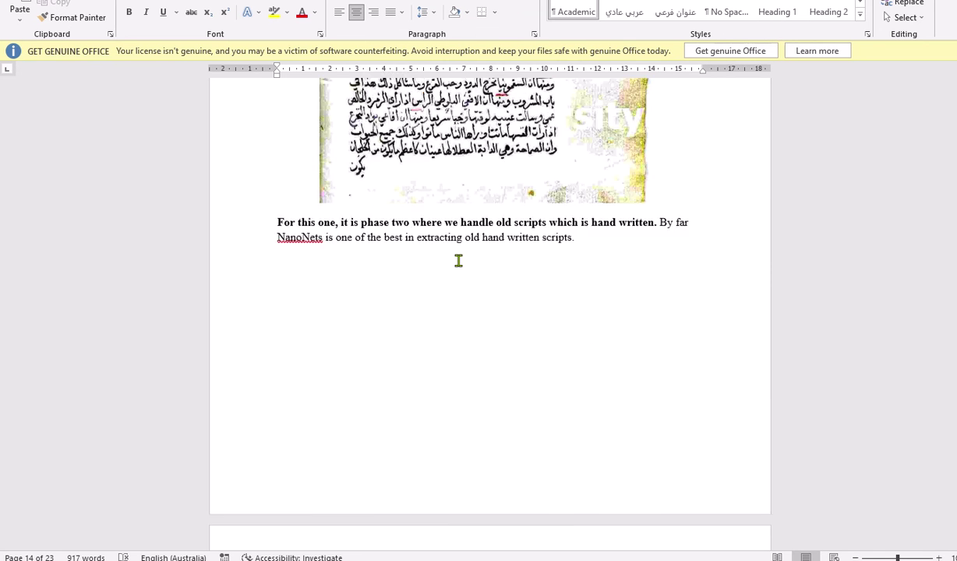
scroll(458, 260, down, 4)
scroll(576, 273, down, 2)
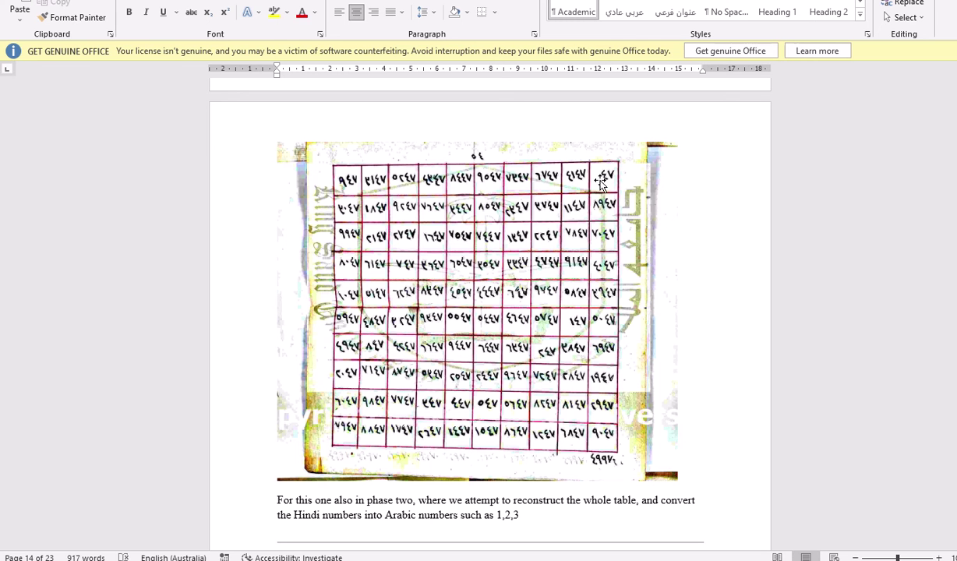
scroll(576, 284, down, 5)
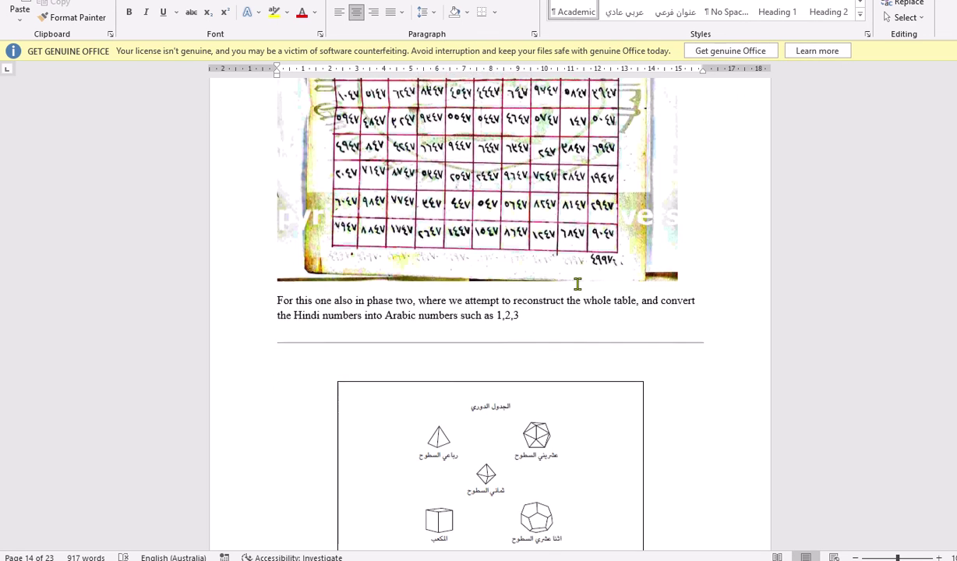
scroll(470, 318, down, 4)
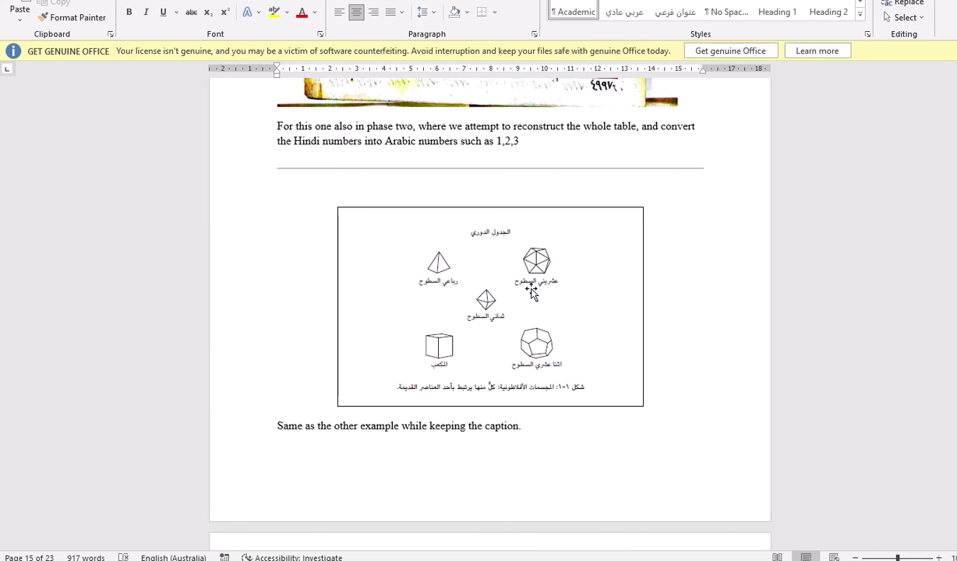
Step: Scroll past the chemical-elements table to page 17's equivalent-weights table marked 'Another example.'
scroll(532, 290, down, 9)
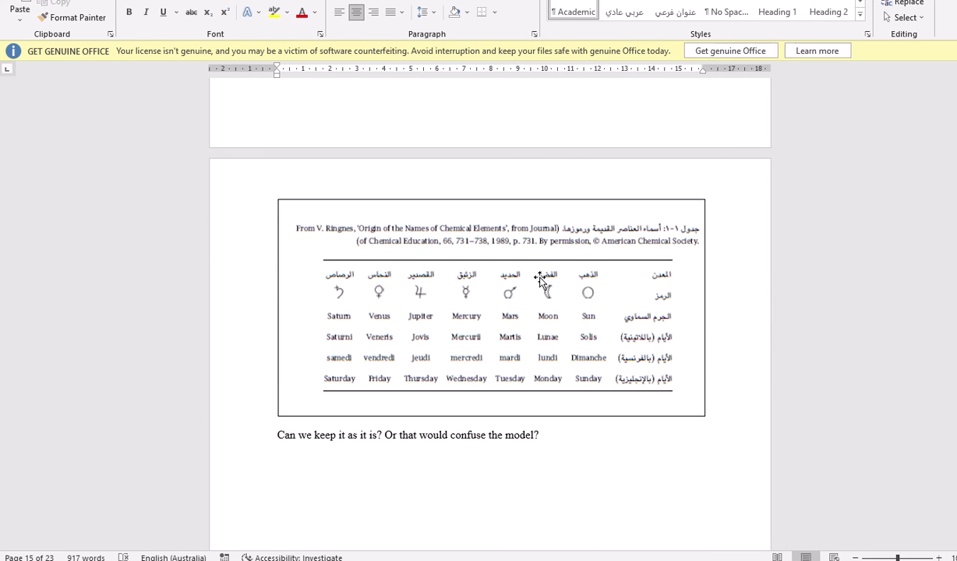
scroll(537, 294, down, 5)
scroll(538, 294, down, 12)
scroll(538, 294, down, 5)
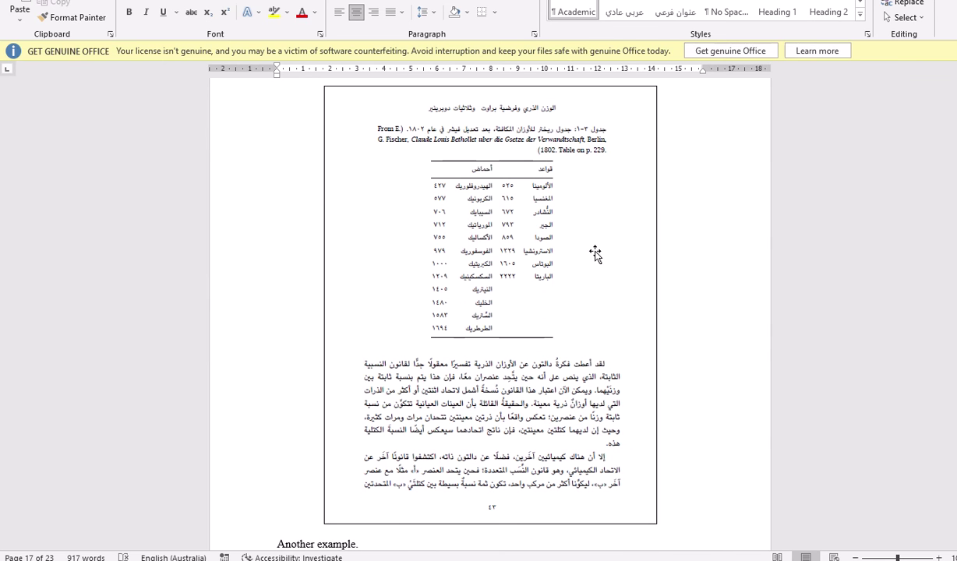
scroll(596, 253, down, 12)
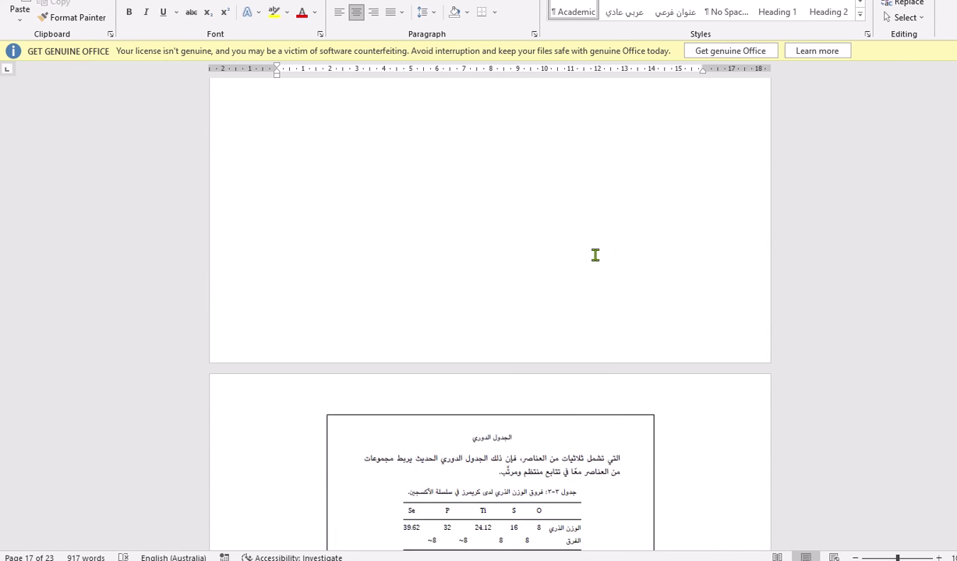
scroll(594, 255, up, 10)
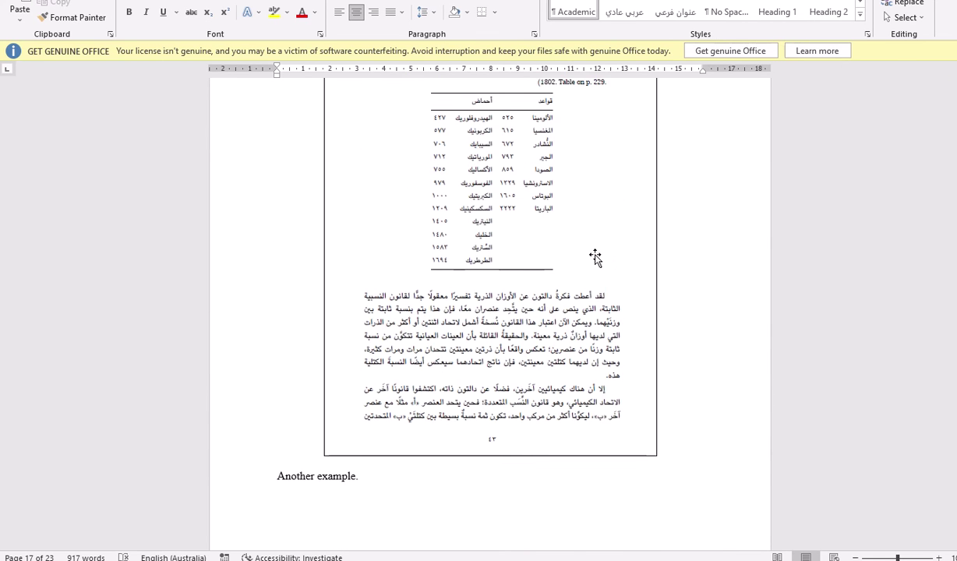
scroll(595, 257, up, 2)
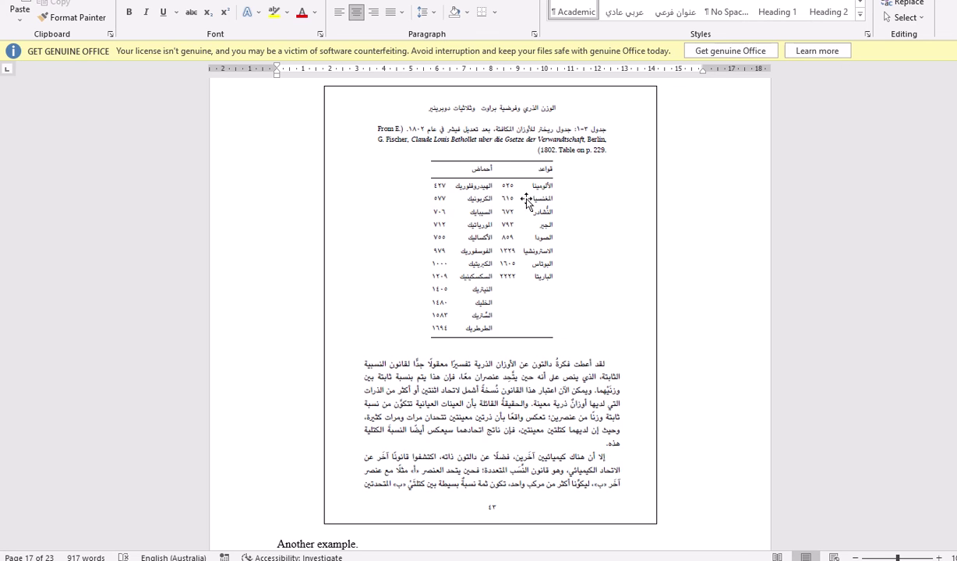
scroll(548, 306, down, 2)
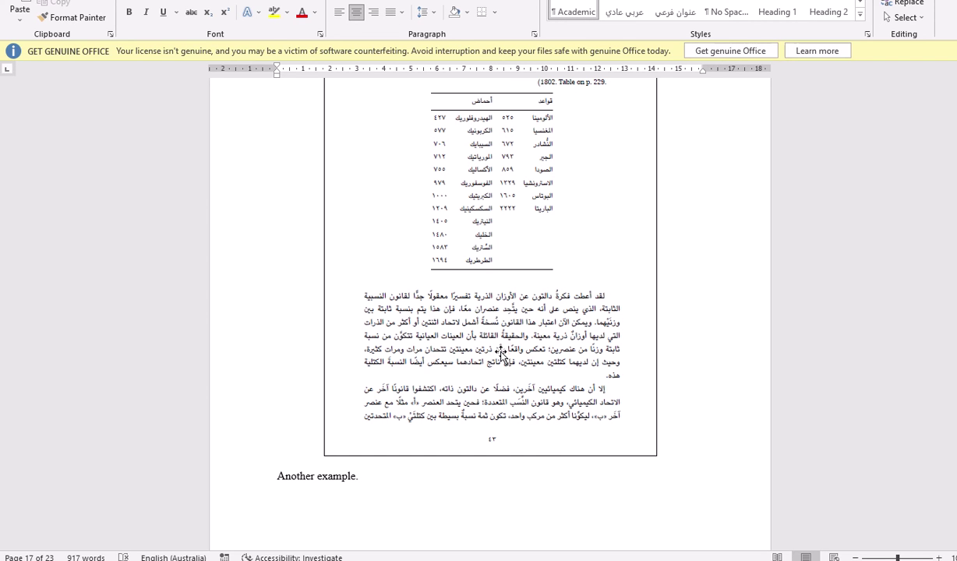
Step: Scroll past the equations sample through the Appendix OCR pages to page 23's final Arabic spread
scroll(501, 349, down, 2)
scroll(501, 355, down, 10)
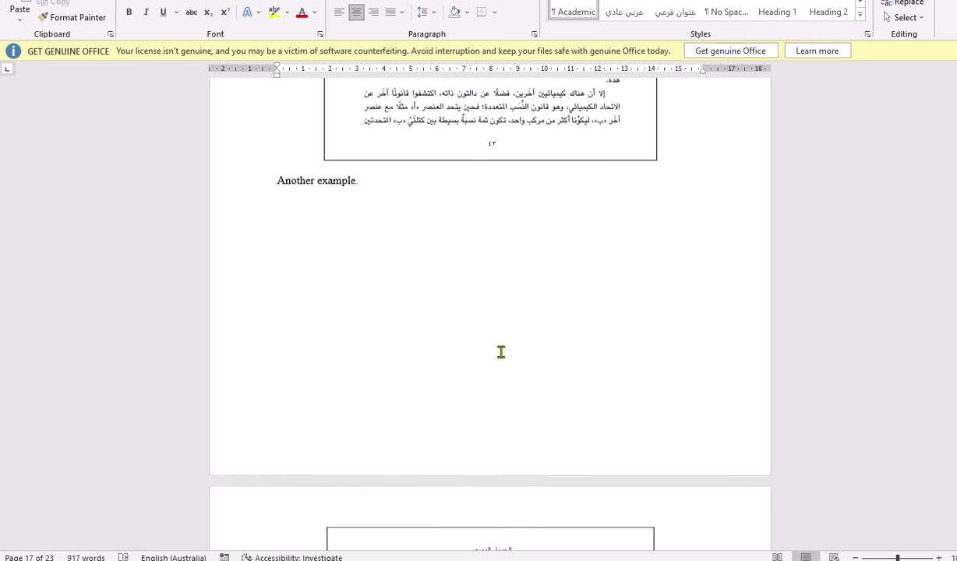
scroll(501, 353, down, 3)
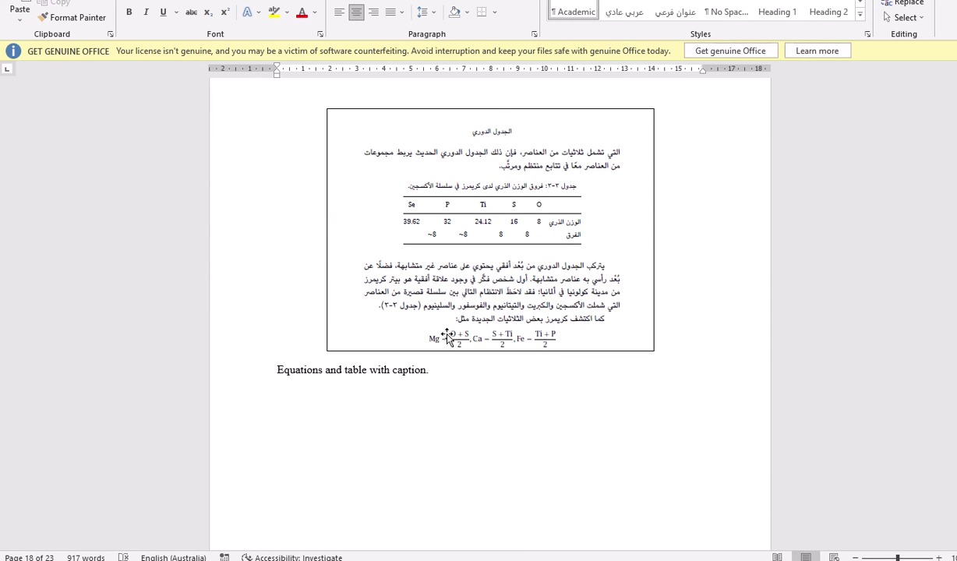
scroll(459, 336, down, 5)
scroll(459, 337, down, 15)
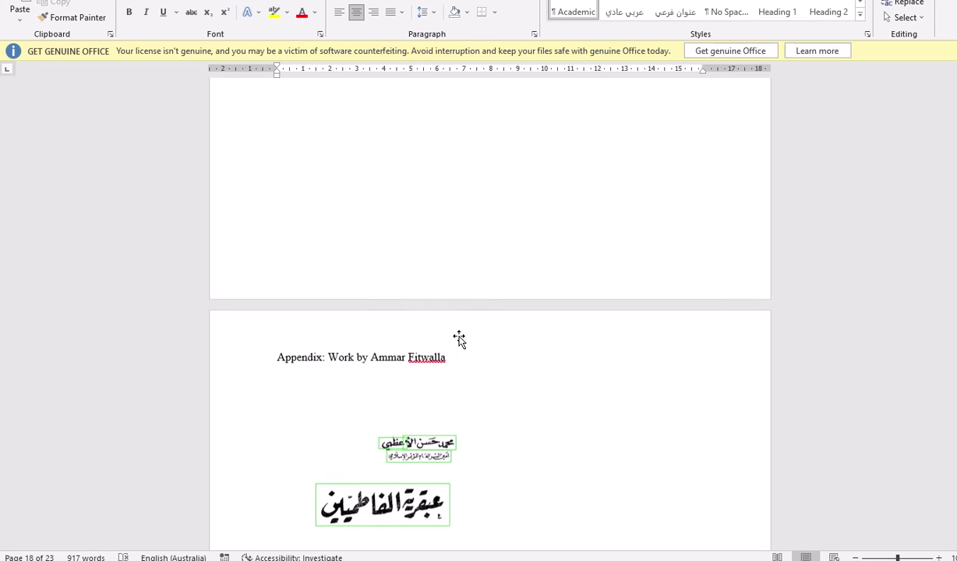
scroll(459, 337, down, 5)
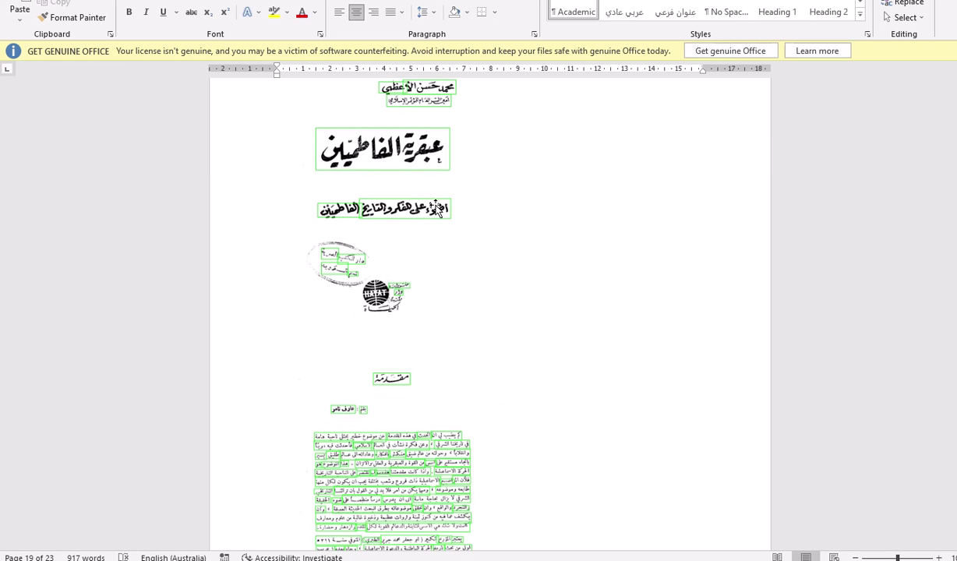
scroll(438, 209, down, 2)
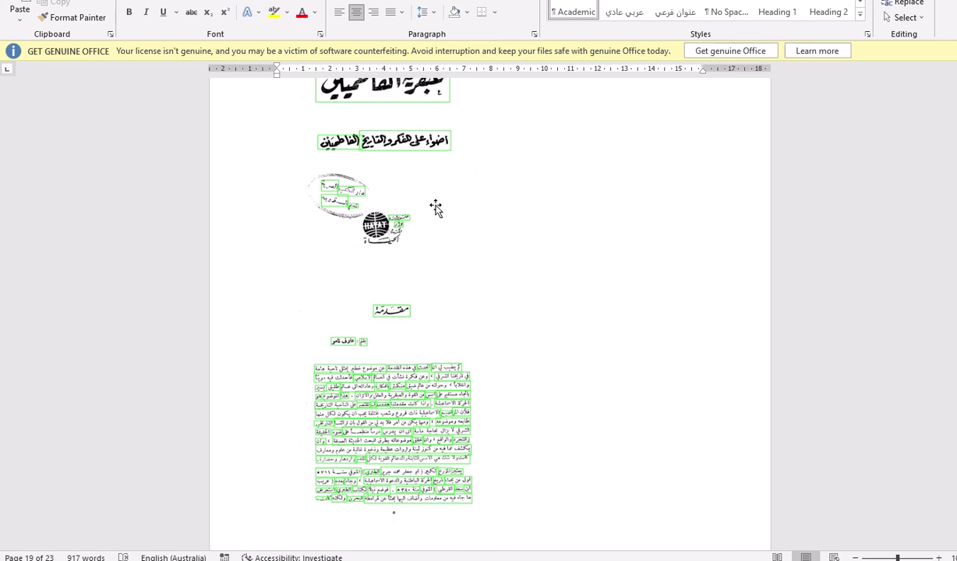
scroll(435, 207, down, 2)
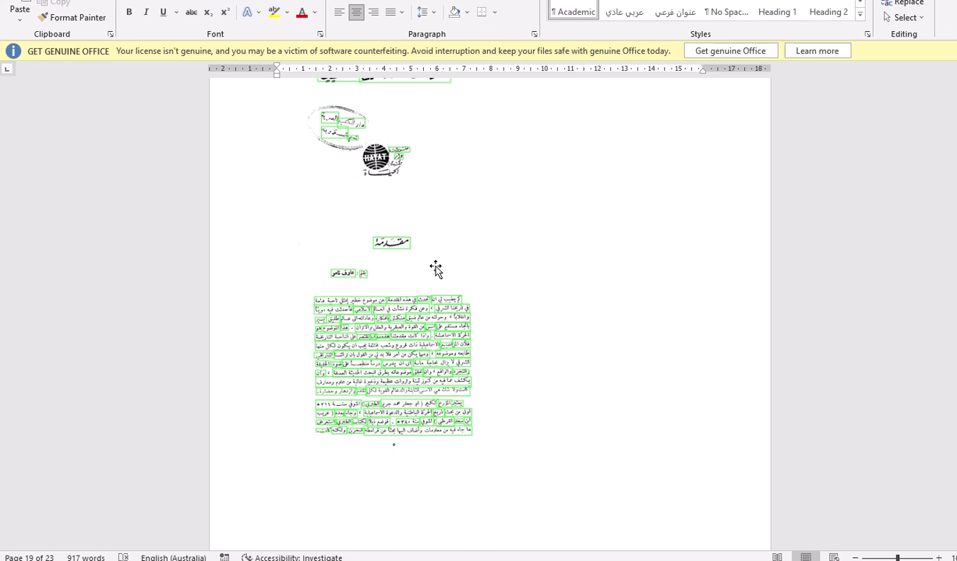
scroll(435, 268, down, 12)
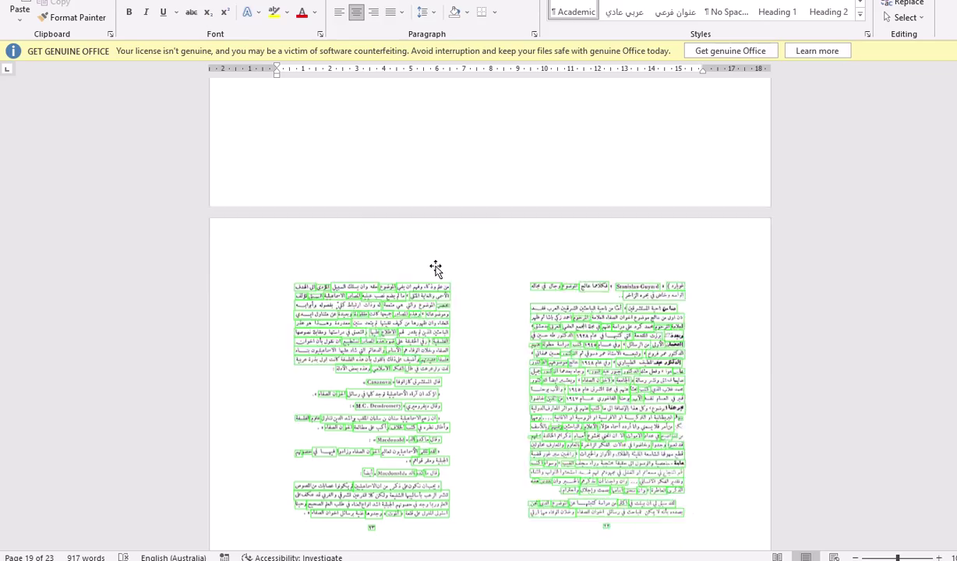
scroll(436, 268, down, 15)
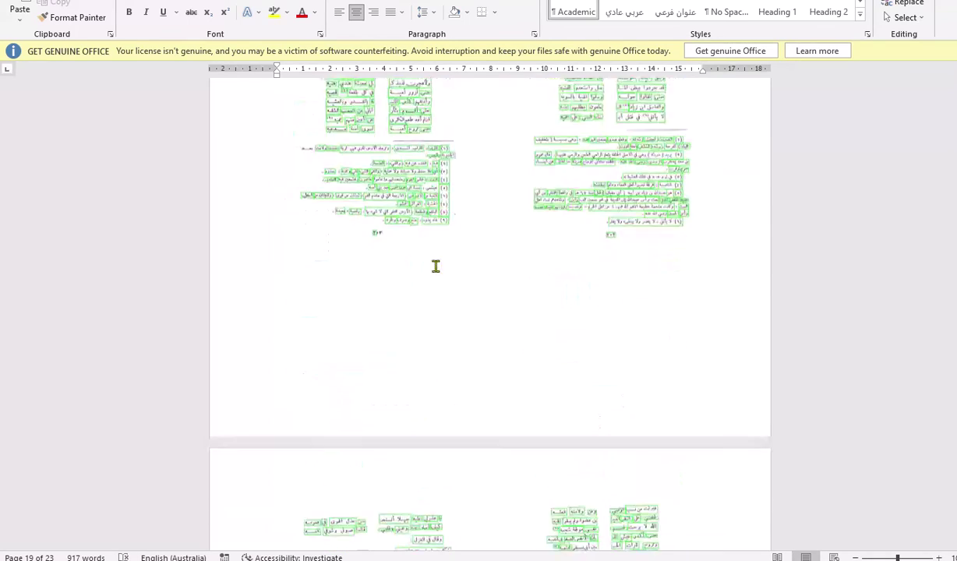
scroll(435, 267, down, 15)
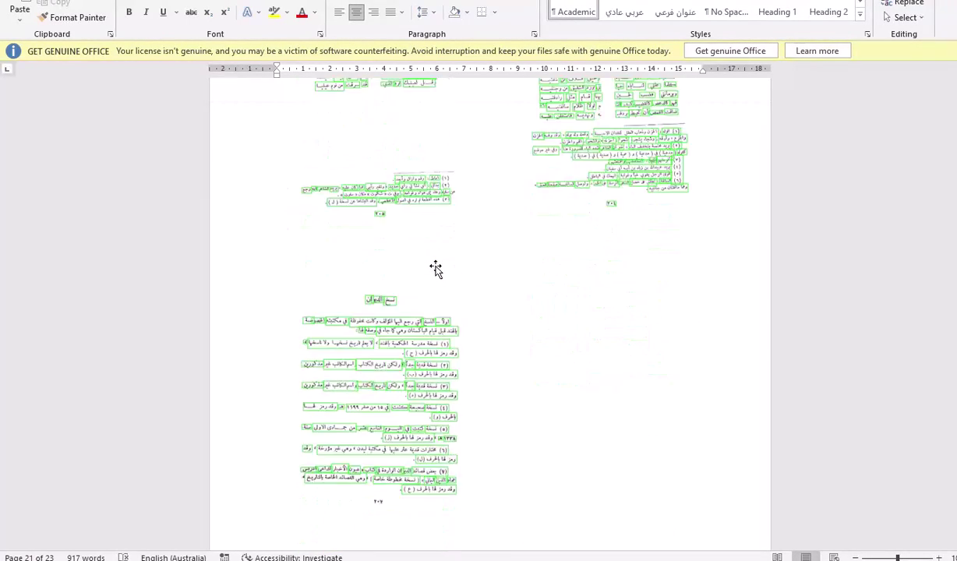
scroll(425, 257, up, 4)
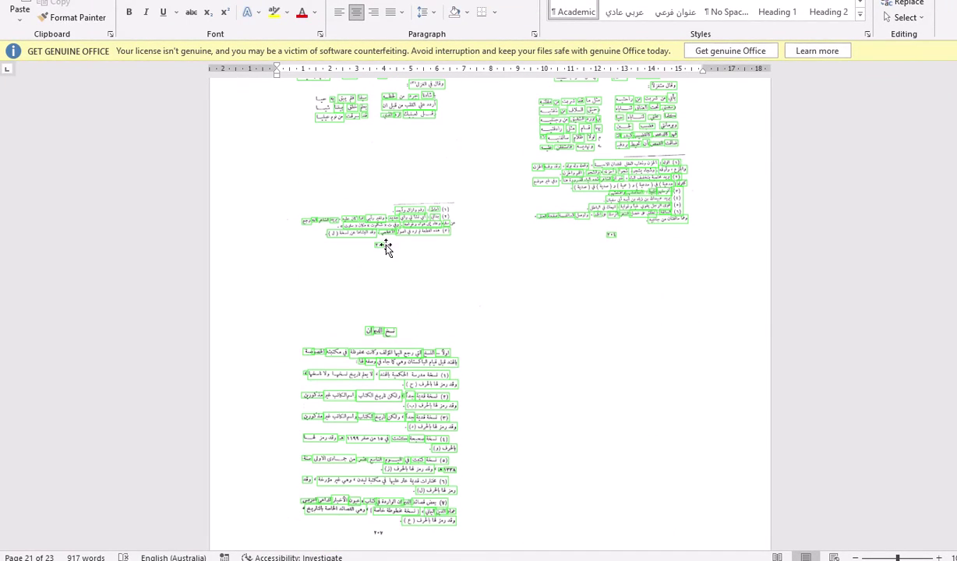
scroll(388, 366, down, 3)
scroll(380, 398, down, 3)
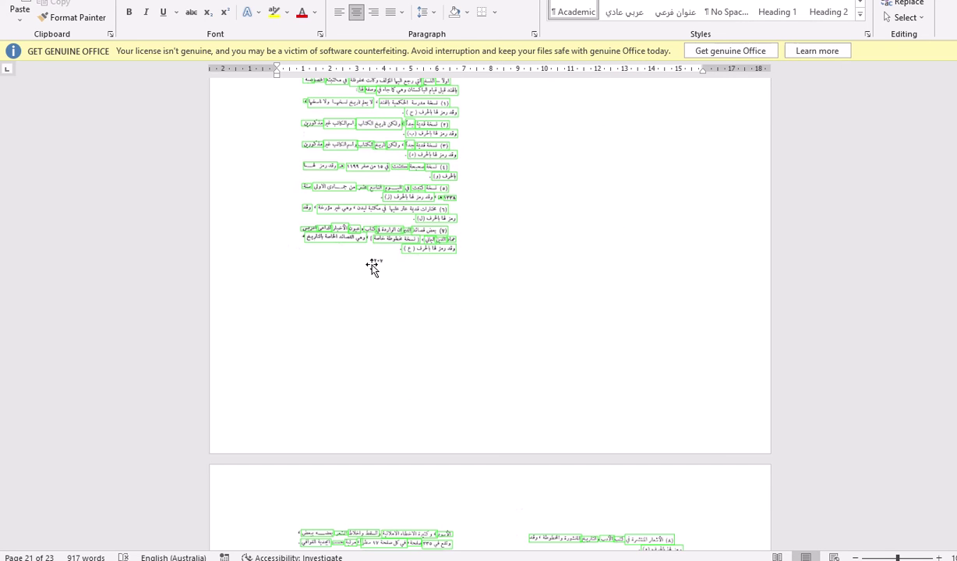
scroll(378, 270, down, 10)
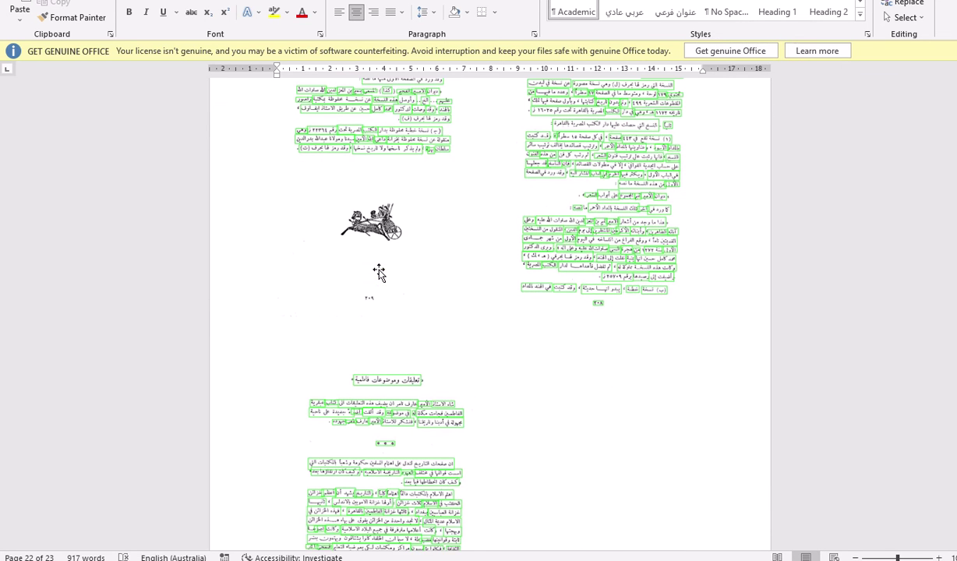
scroll(379, 296, down, 6)
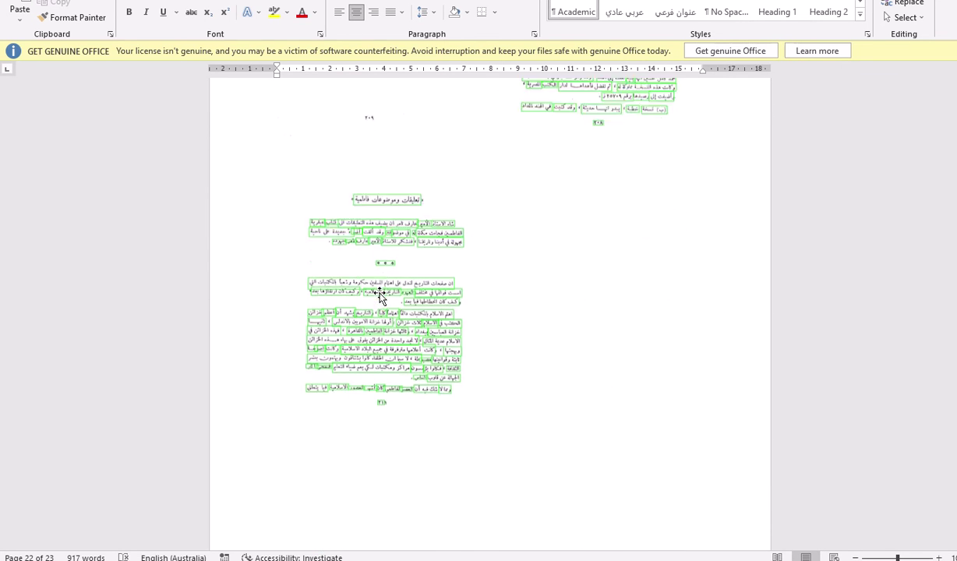
scroll(379, 293, down, 13)
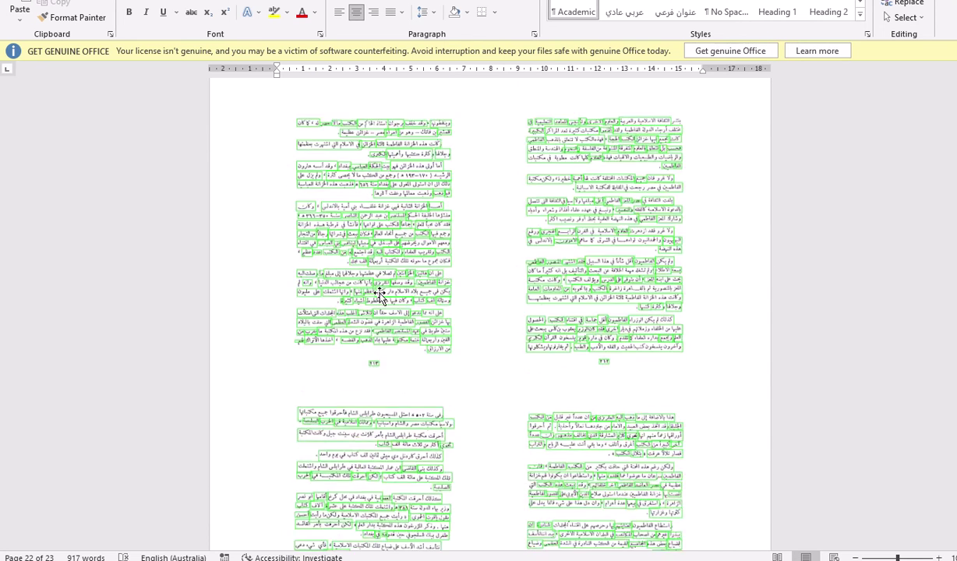
scroll(380, 295, down, 5)
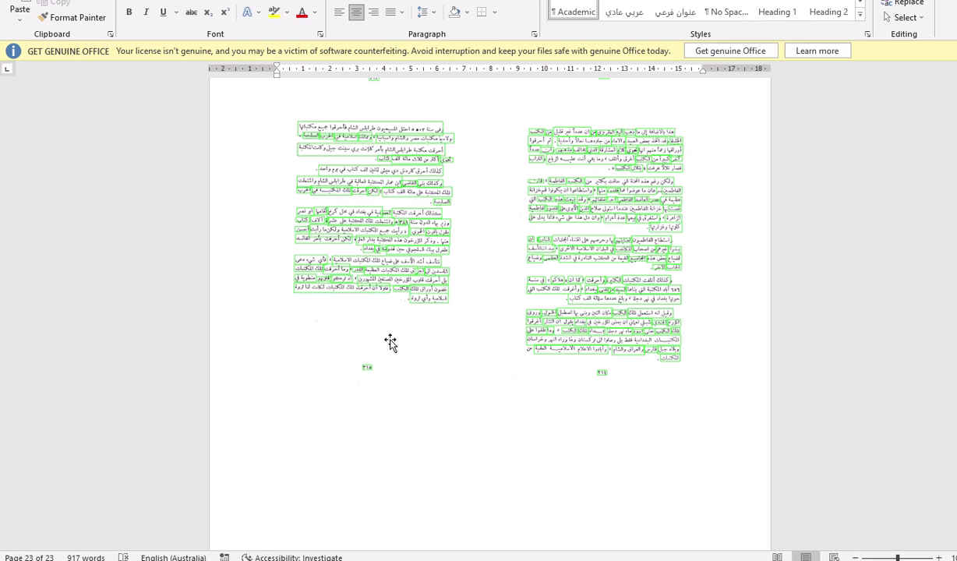
scroll(389, 342, down, 1)
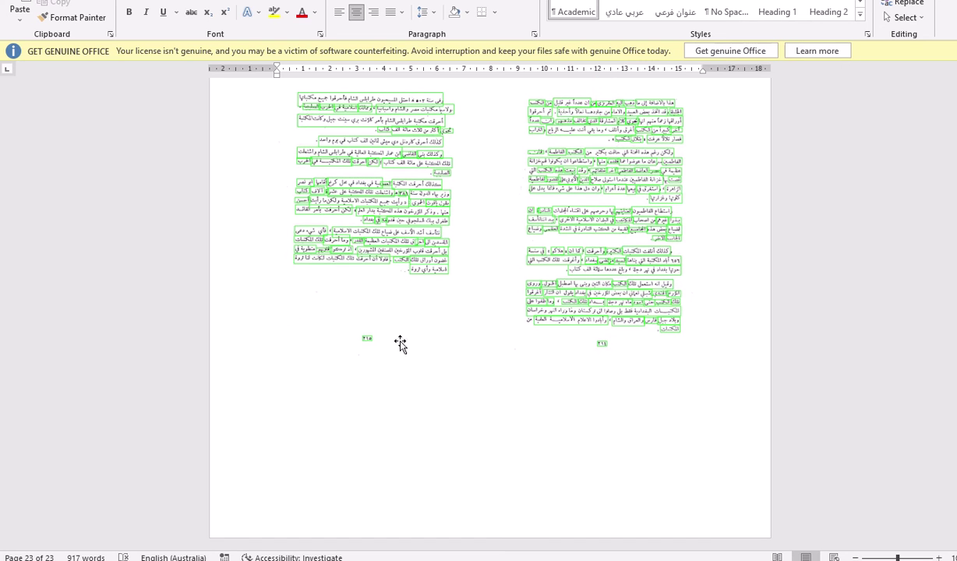